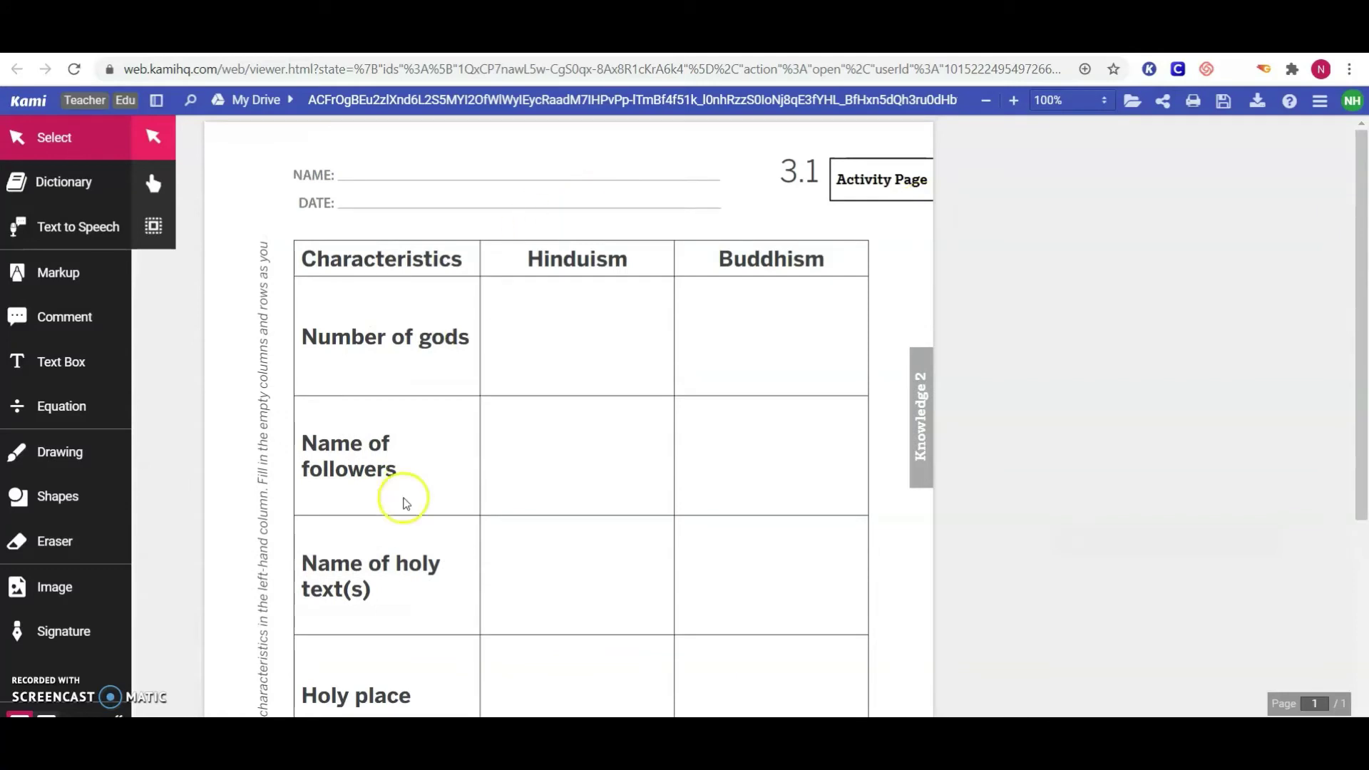
pyautogui.moveTo(1362, 287); pyautogui.dragTo(1364, 353)
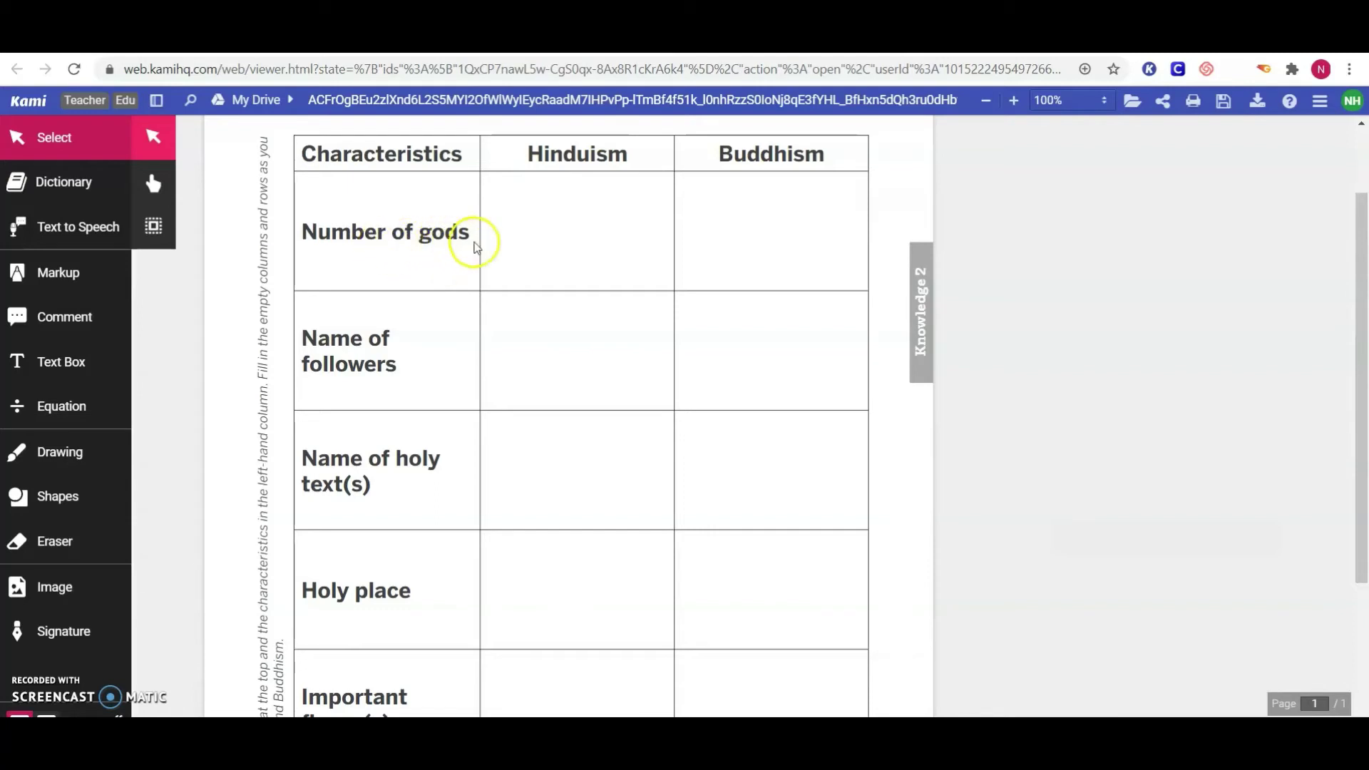
pyautogui.moveTo(1364, 343); pyautogui.dragTo(1364, 353)
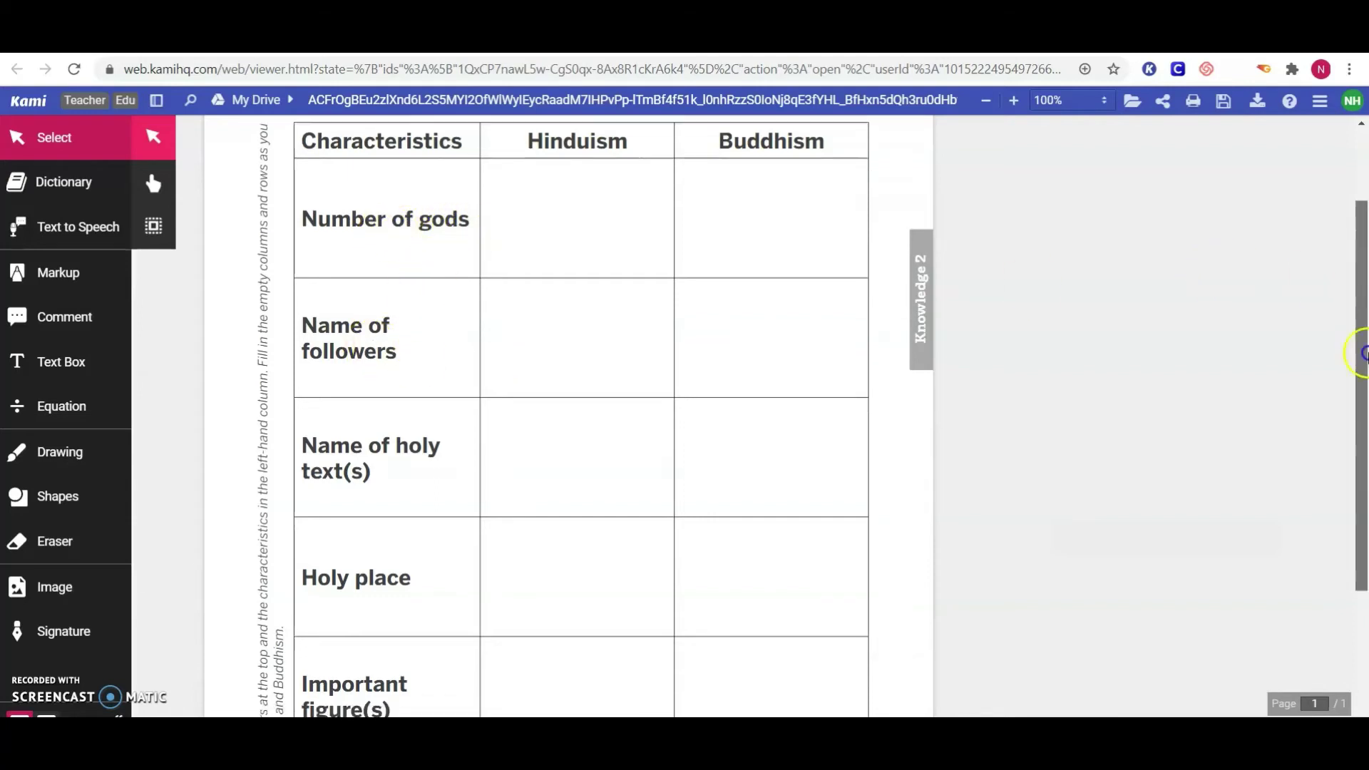
pyautogui.scroll(-3, 1364, 353)
pyautogui.scroll(4, 1317, 376)
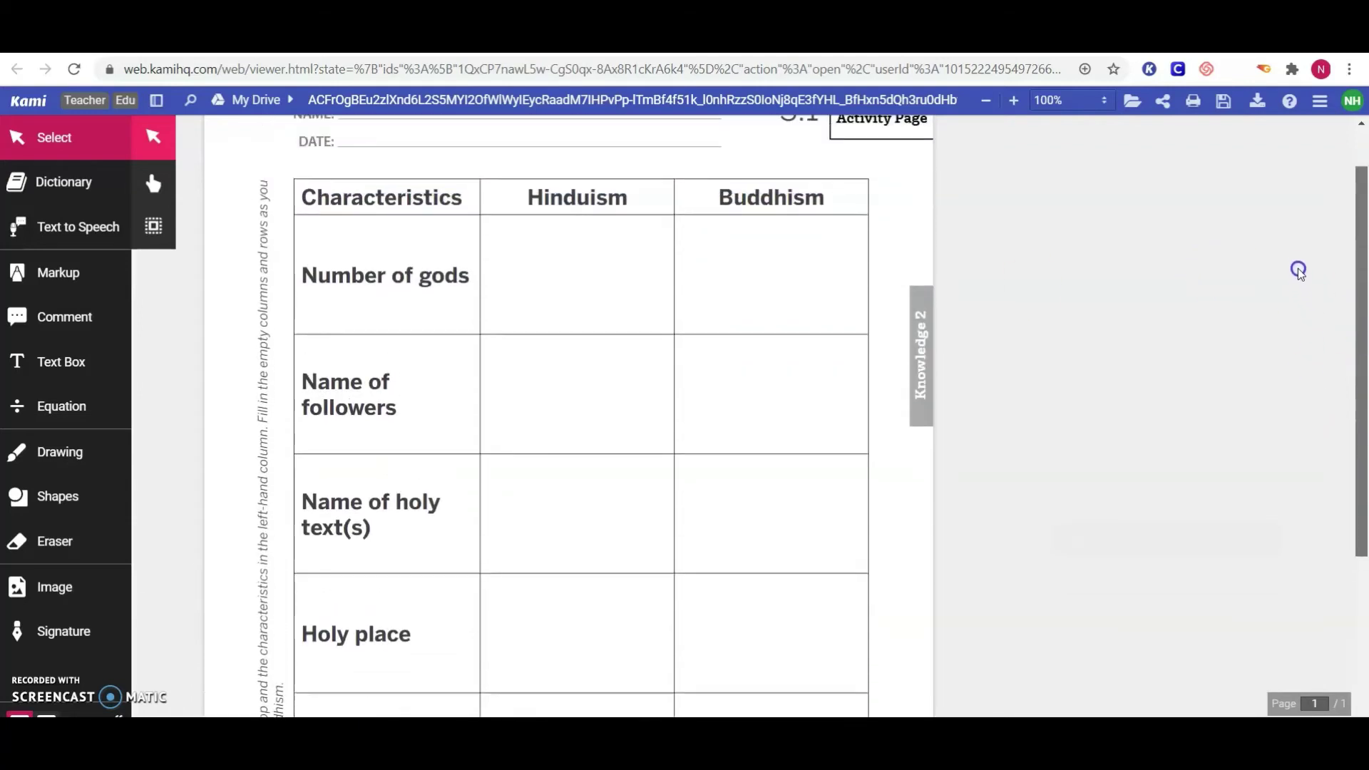
pyautogui.scroll(2, 1298, 271)
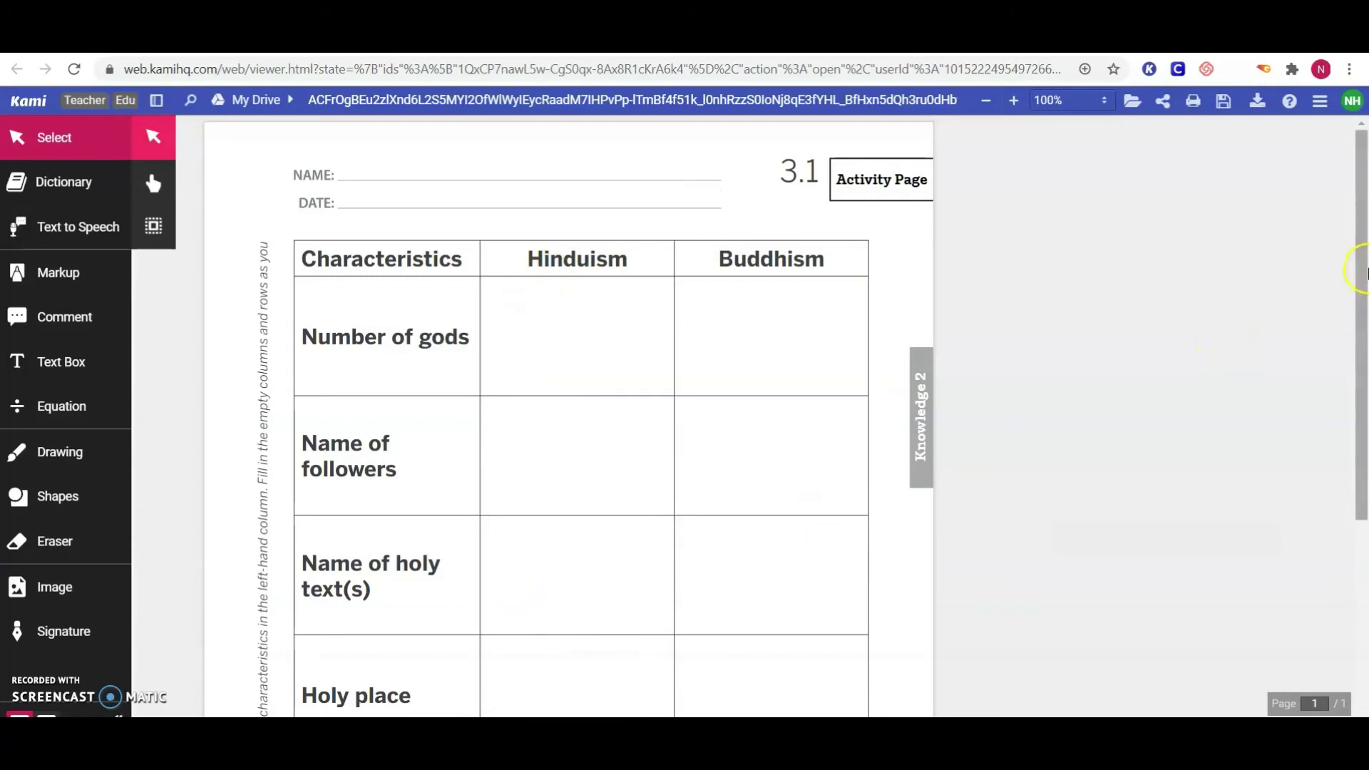
pyautogui.moveTo(1357, 269)
pyautogui.mouseDown()
pyautogui.moveTo(1362, 311)
pyautogui.moveTo(1338, 266)
pyautogui.mouseUp()
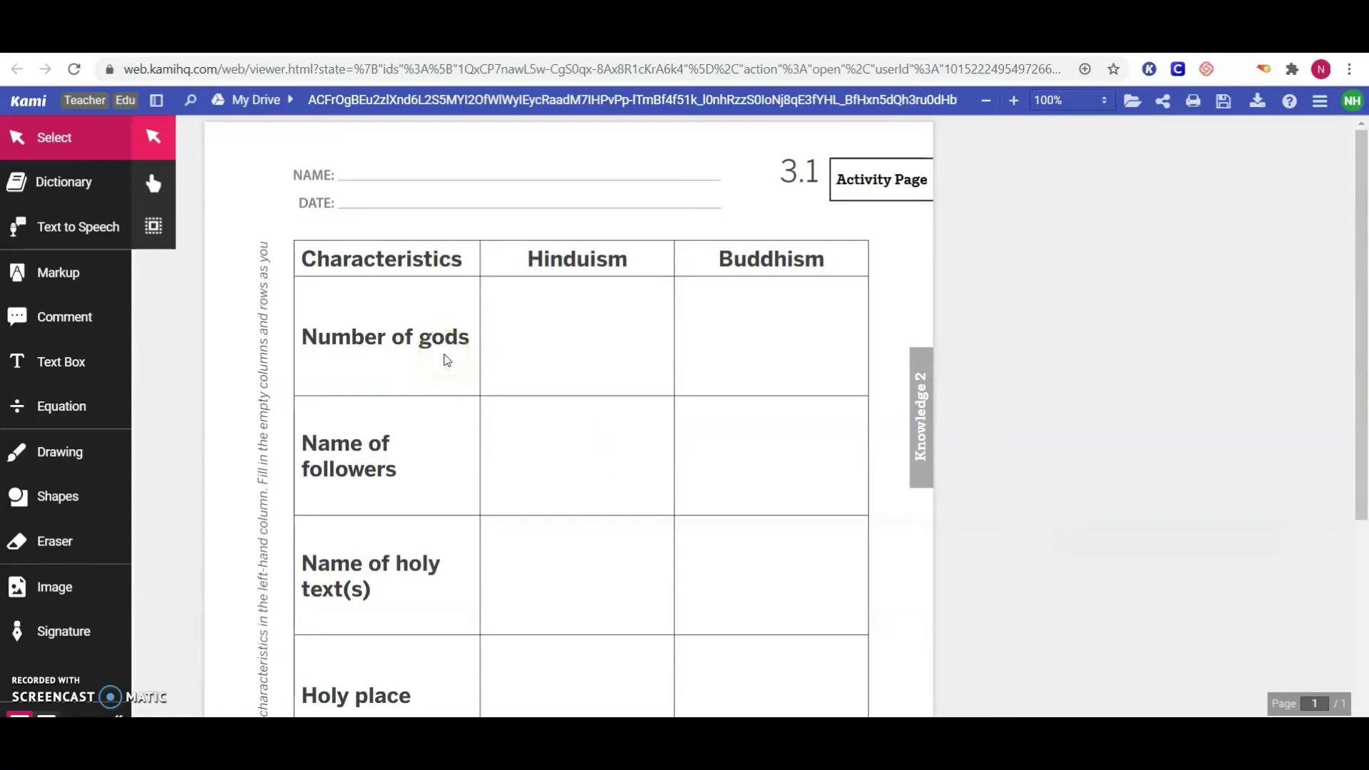
# Add a text box reading "Many" in the Hinduism cell of the Number of gods row and centre it below the heading
pyautogui.click(72, 364)
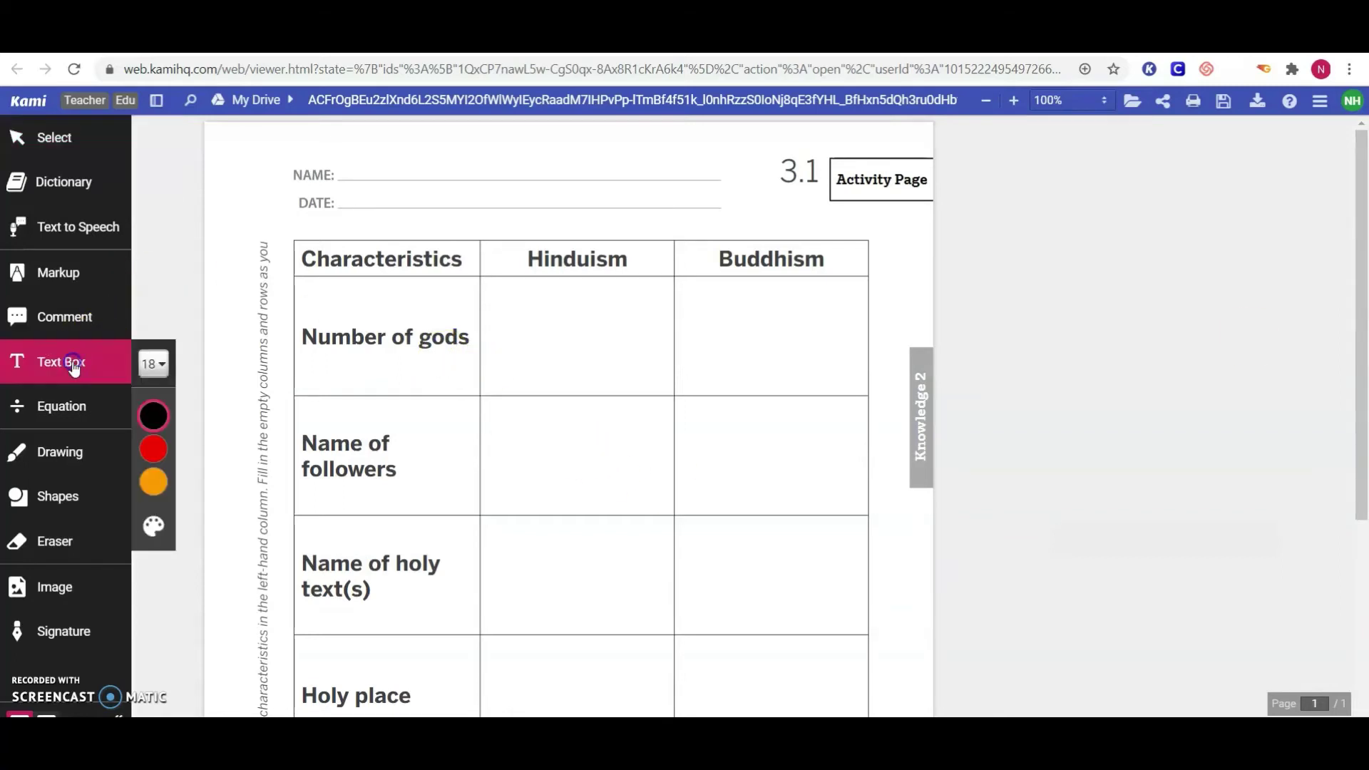
pyautogui.click(526, 306)
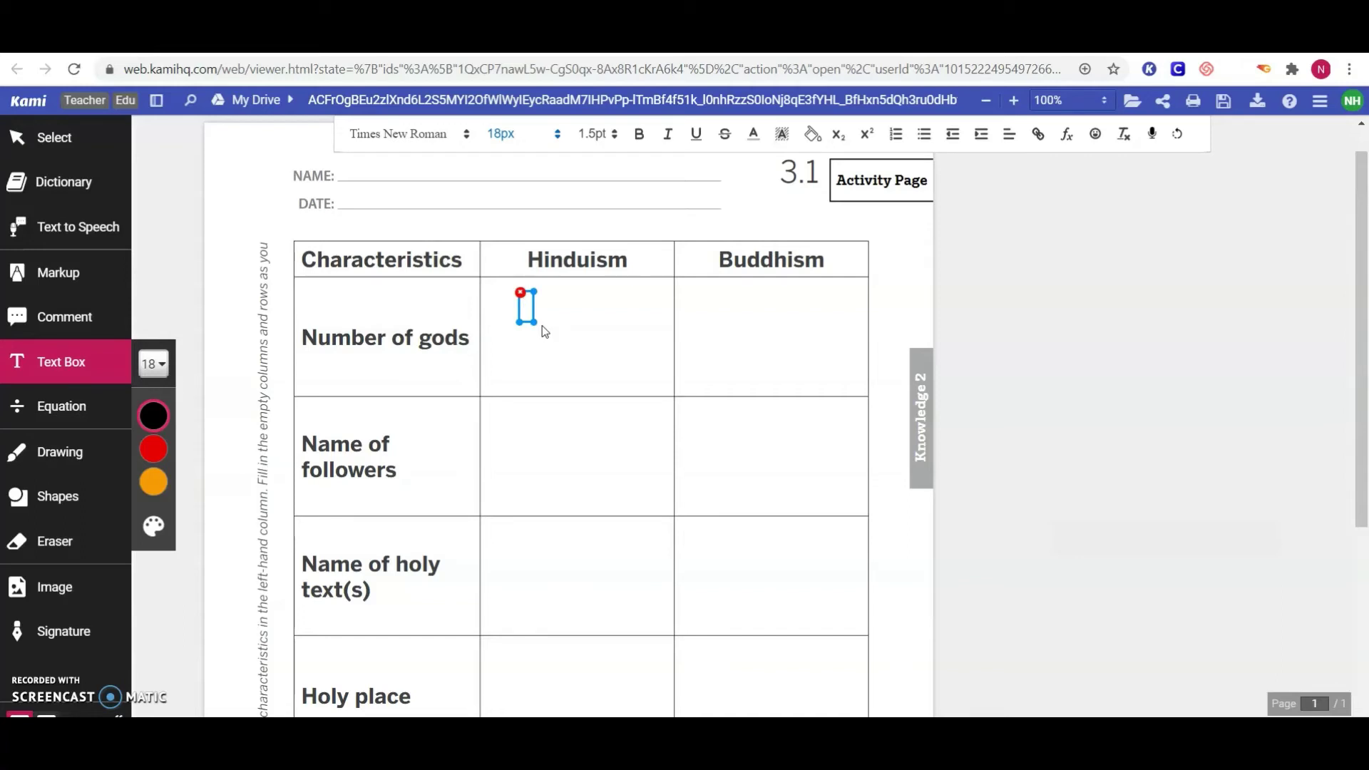
pyautogui.write('Many')
pyautogui.click(562, 261)
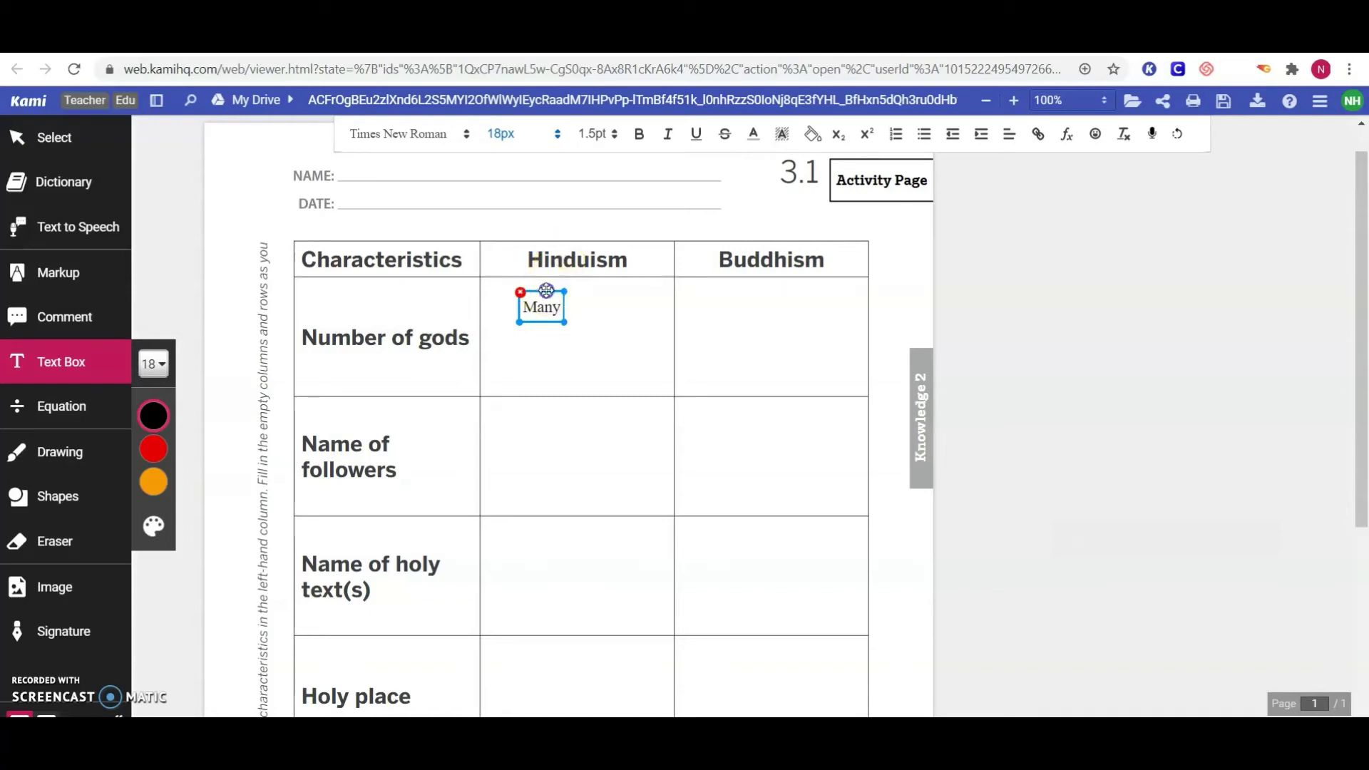
pyautogui.moveTo(546, 291); pyautogui.dragTo(572, 307)
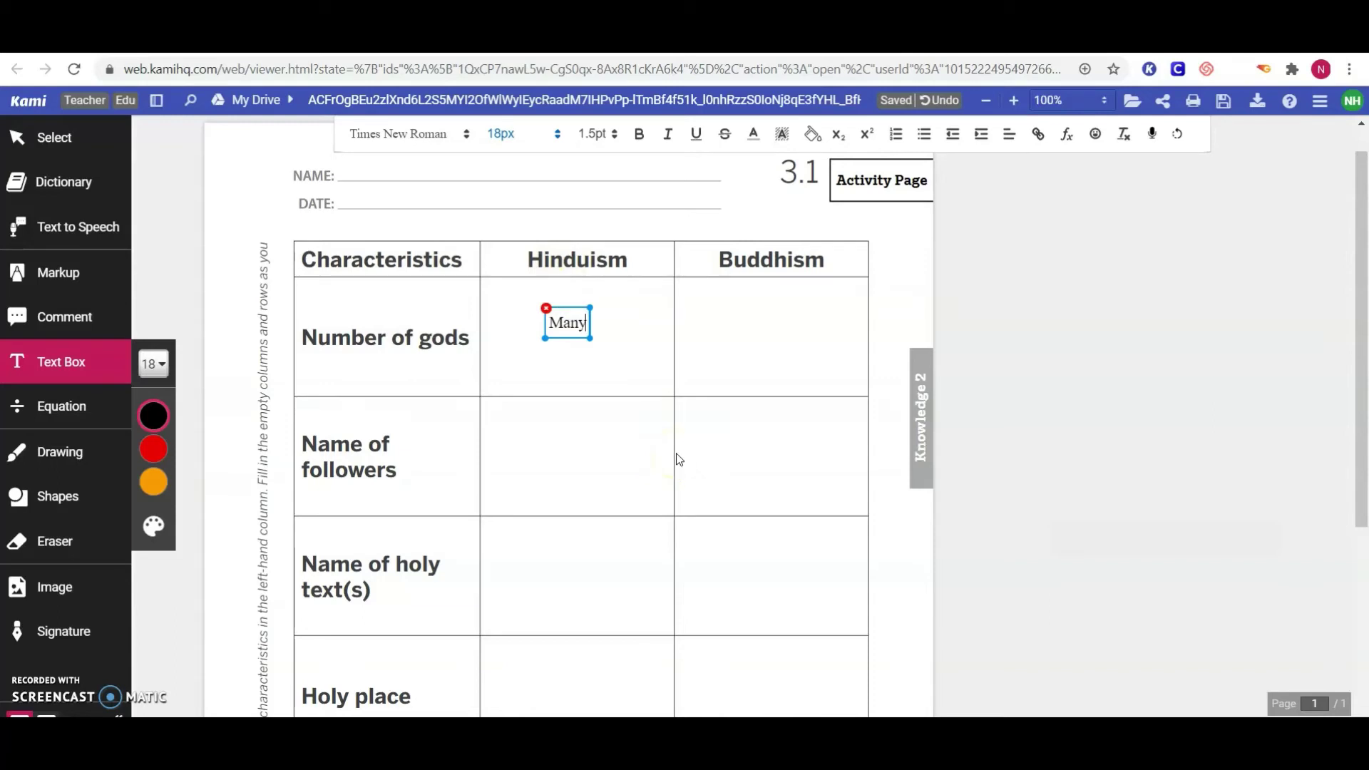
pyautogui.click(404, 468)
# Add a text box reading "Hindus" in the Hinduism cell of the Name of followers row and align it under "Many"
pyautogui.click(572, 460)
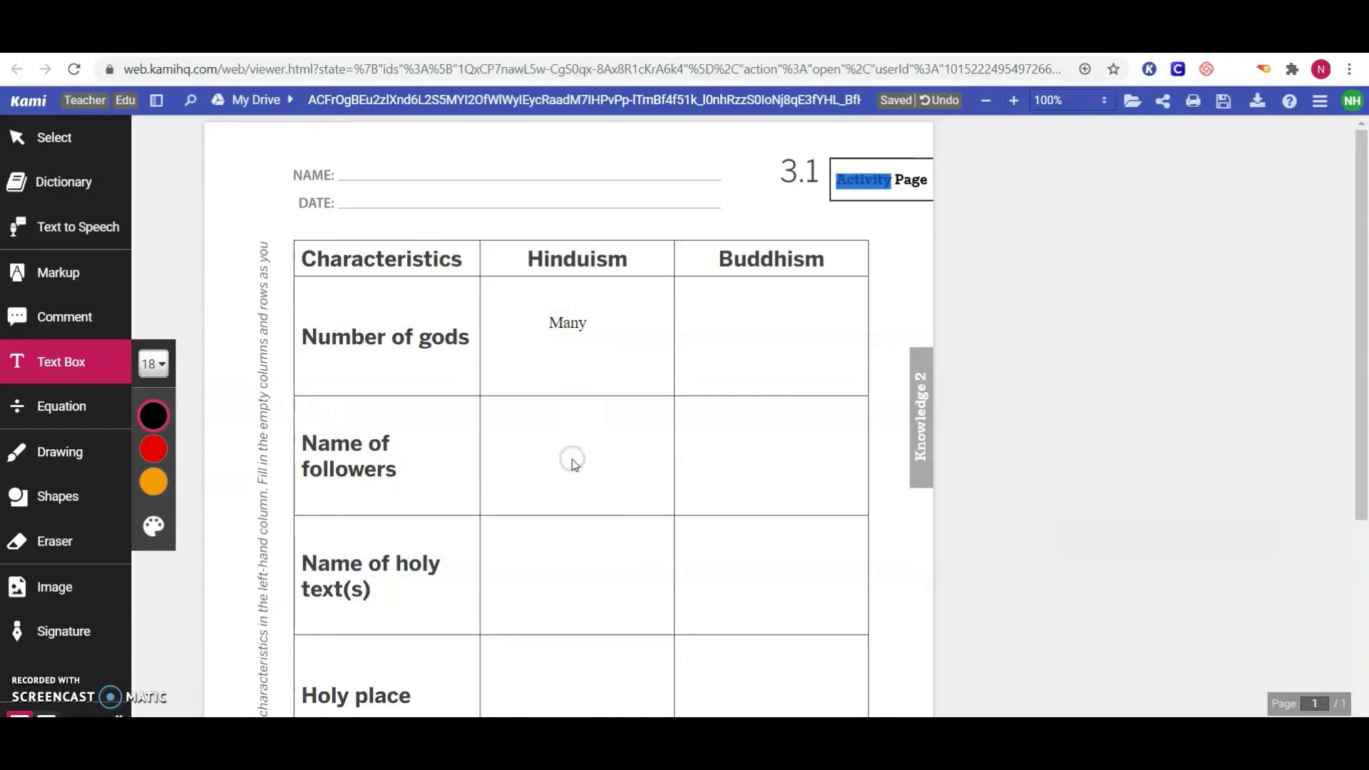
pyautogui.click(68, 366)
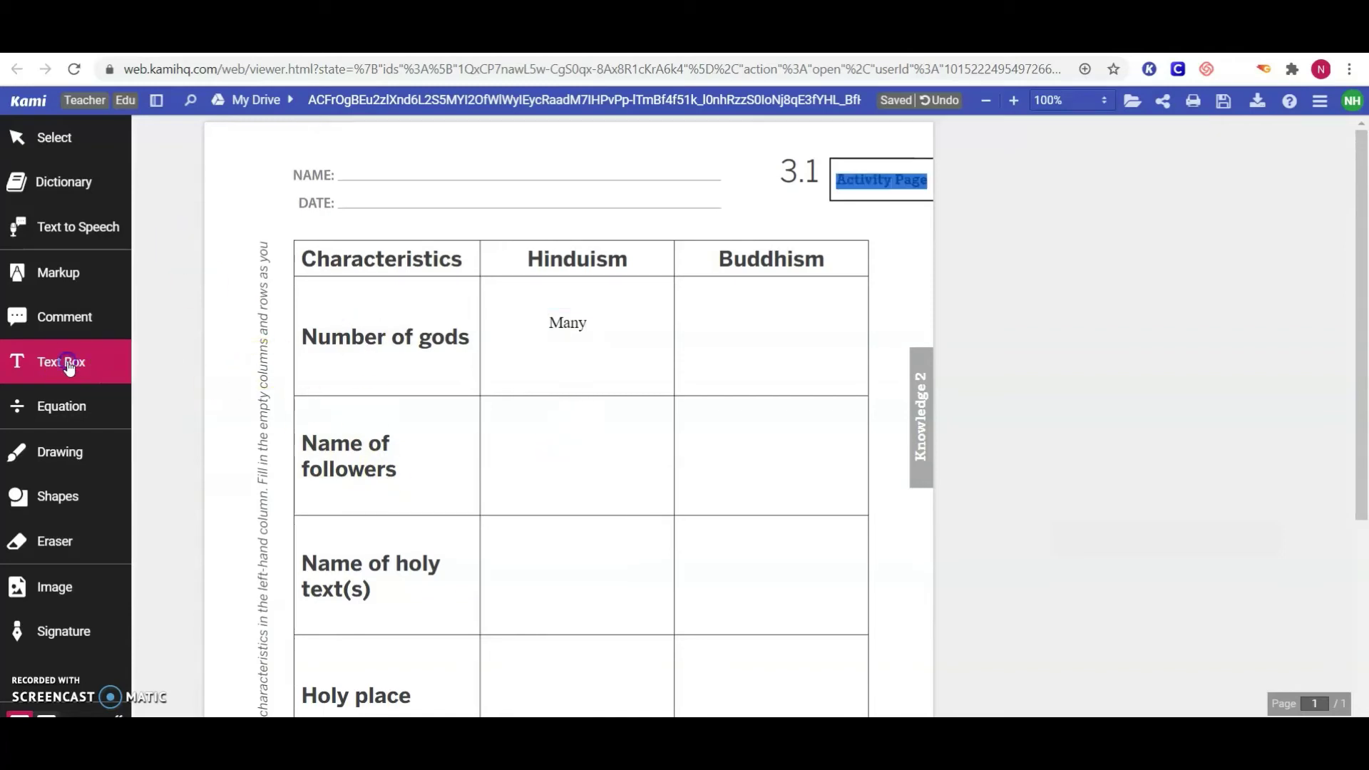
pyautogui.click(570, 446)
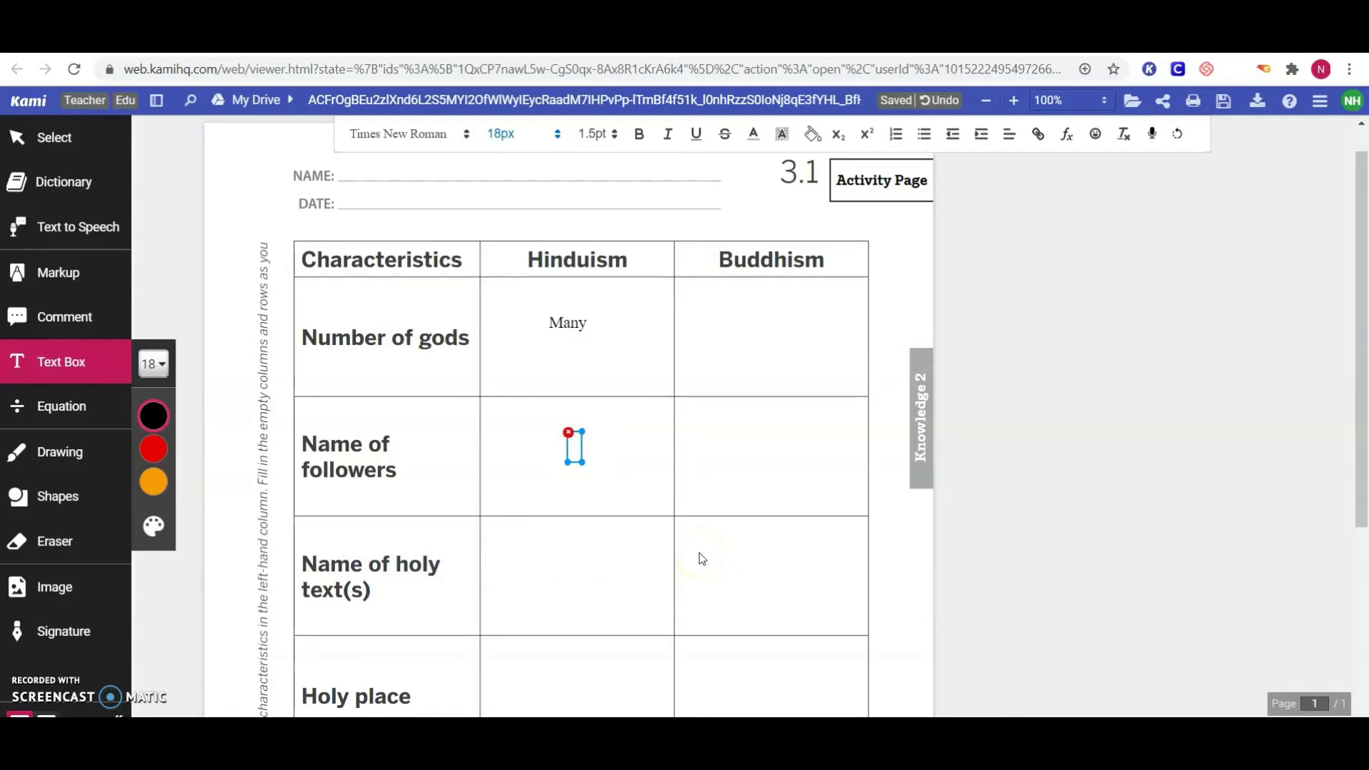
pyautogui.write('Hindus')
pyautogui.click(571, 412)
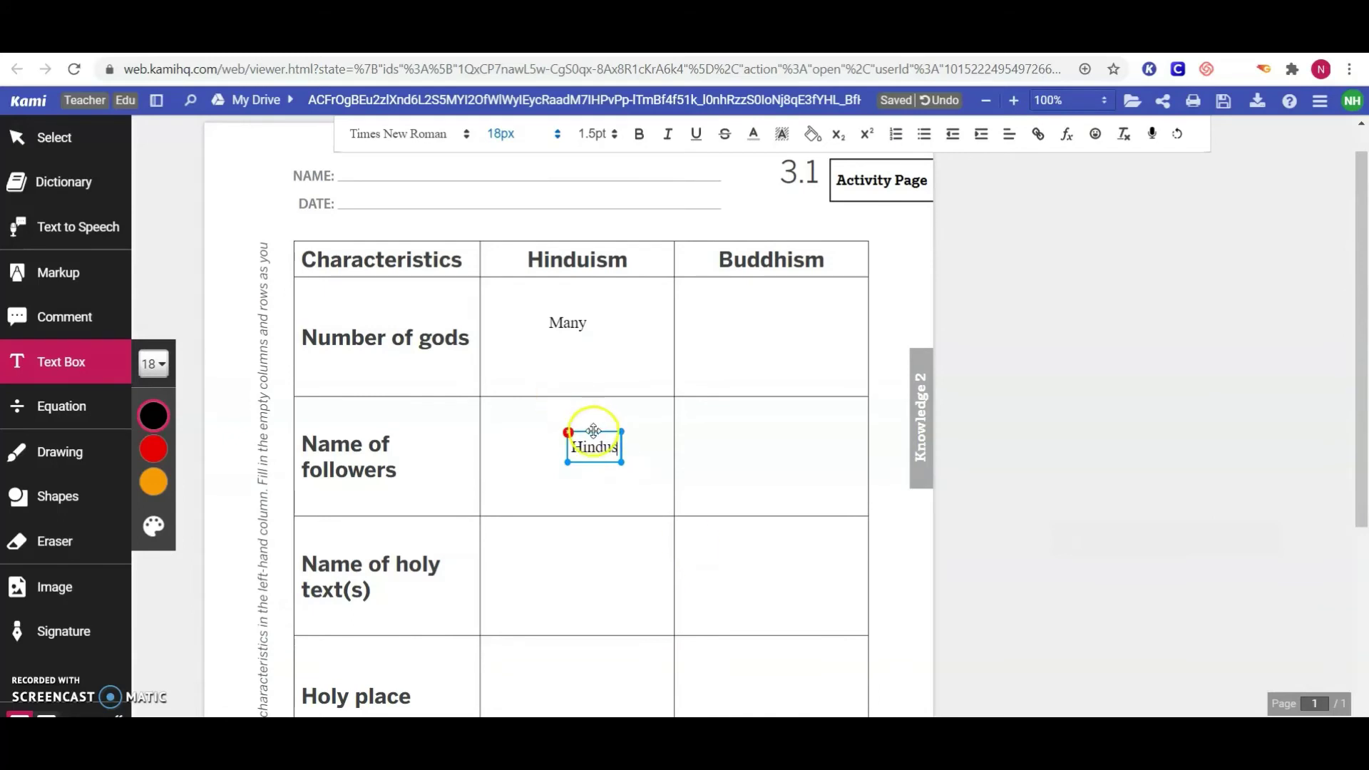
pyautogui.moveTo(568, 433); pyautogui.dragTo(547, 433)
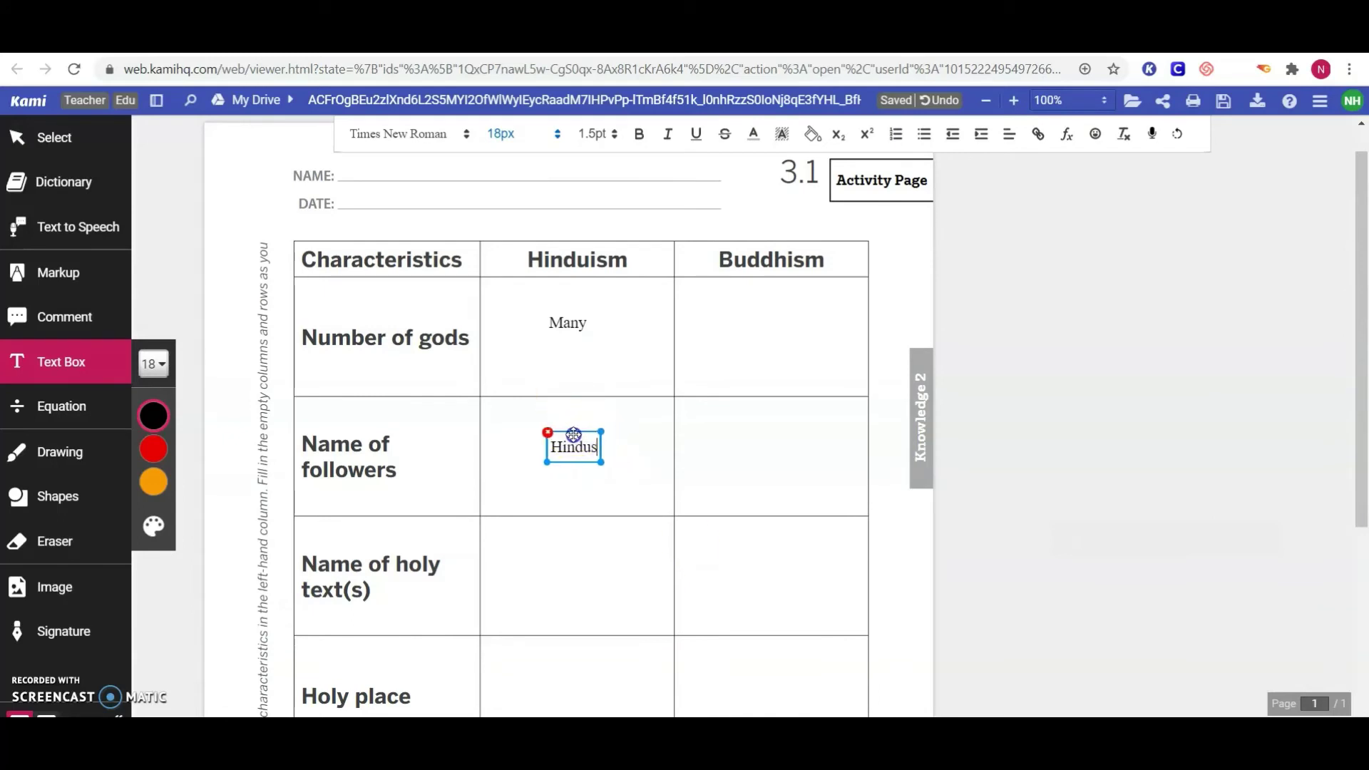
pyautogui.click(559, 568)
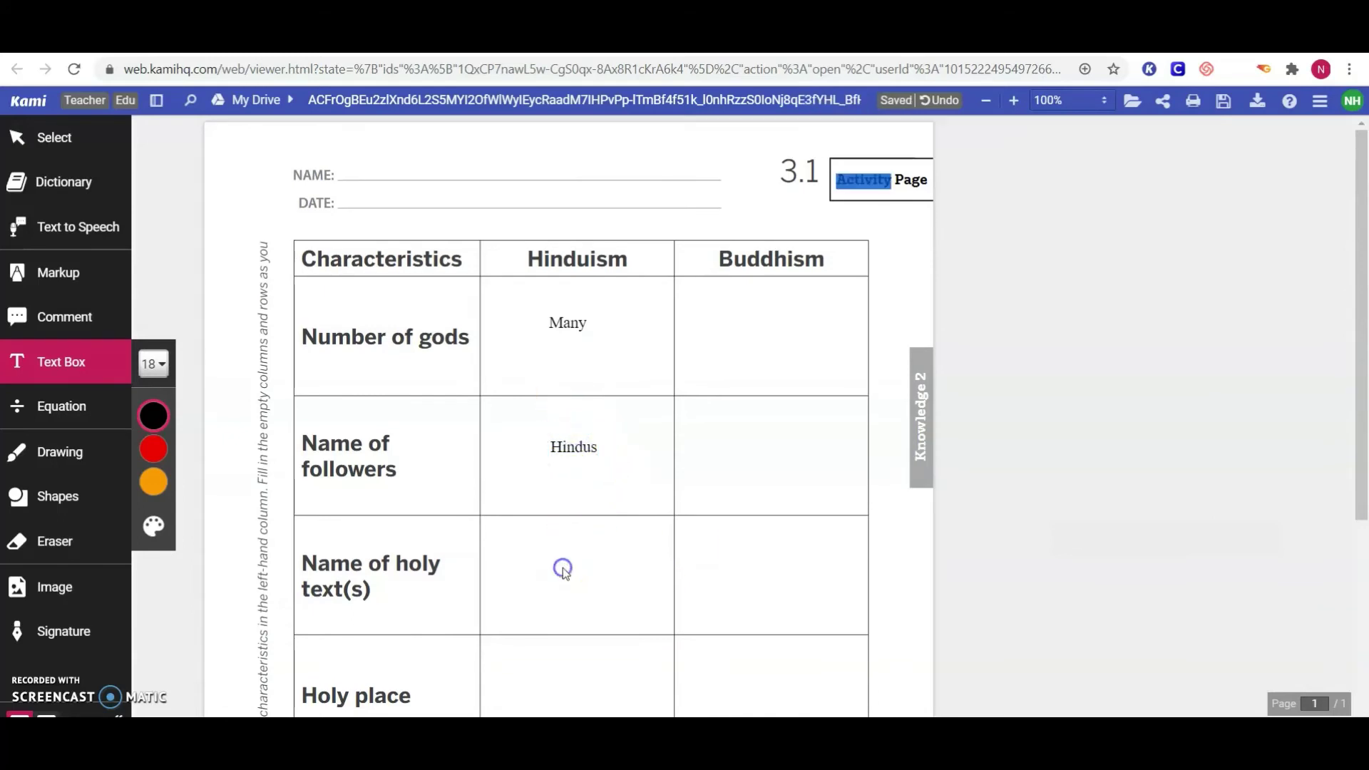
# Add a text box reading "Rigveda" in the Hinduism cell of the Name of holy text(s) row and position it mid-cell
pyautogui.click(82, 362)
pyautogui.click(84, 364)
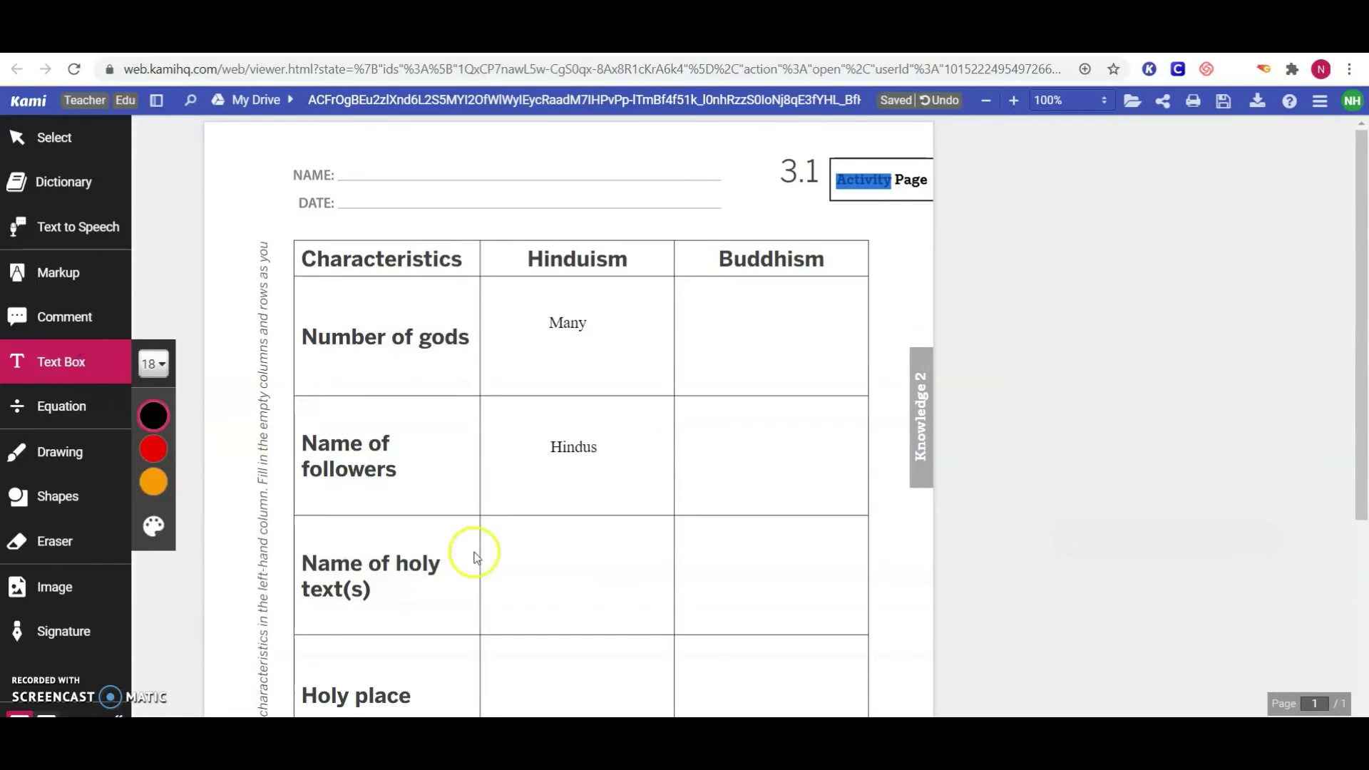
pyautogui.click(570, 579)
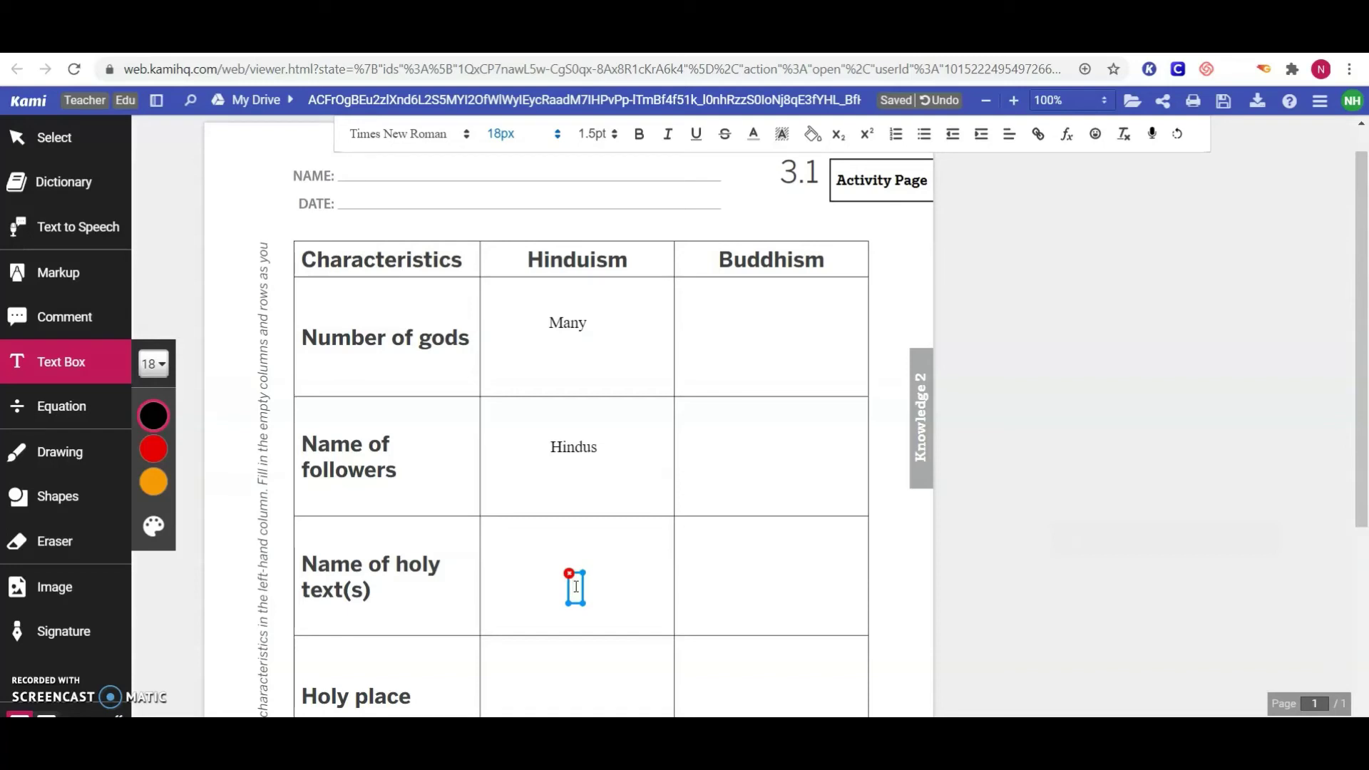
pyautogui.write('Rigveda')
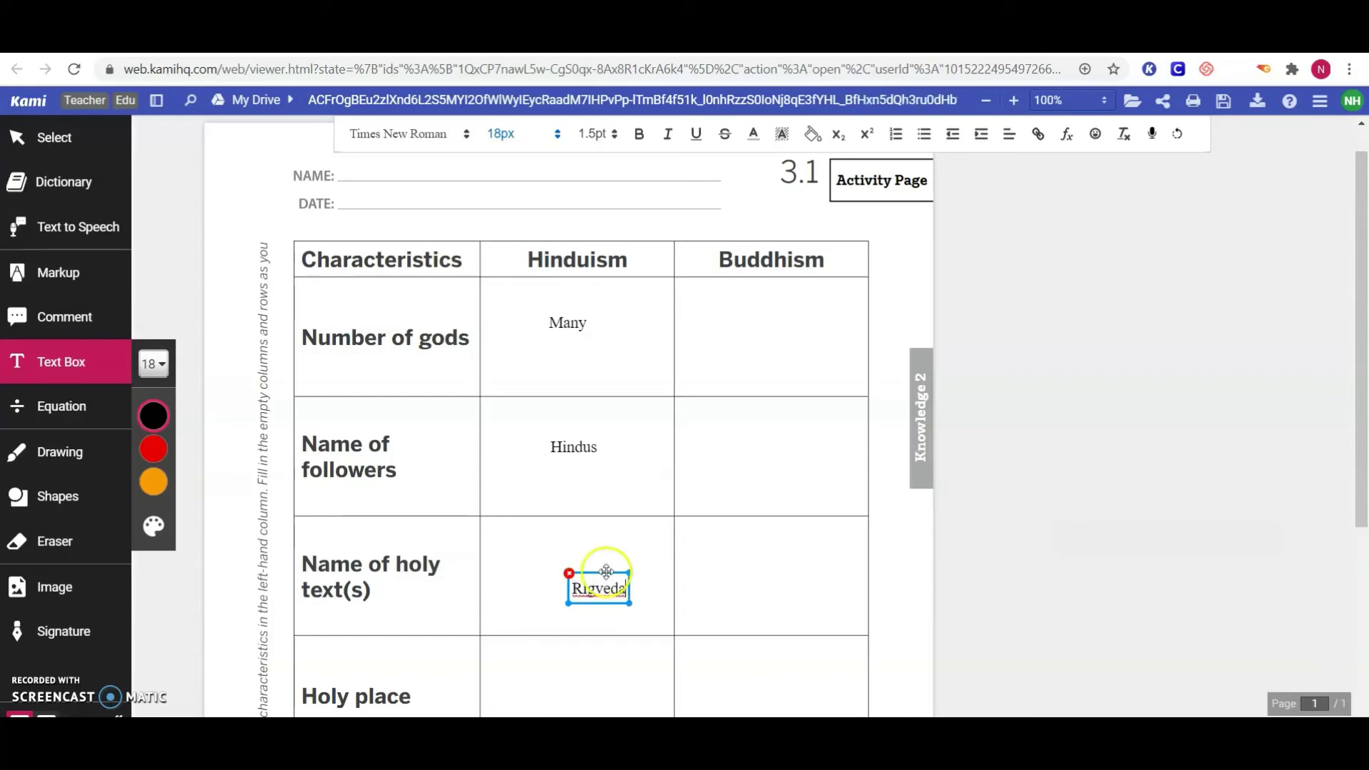
pyautogui.moveTo(606, 572); pyautogui.dragTo(586, 564)
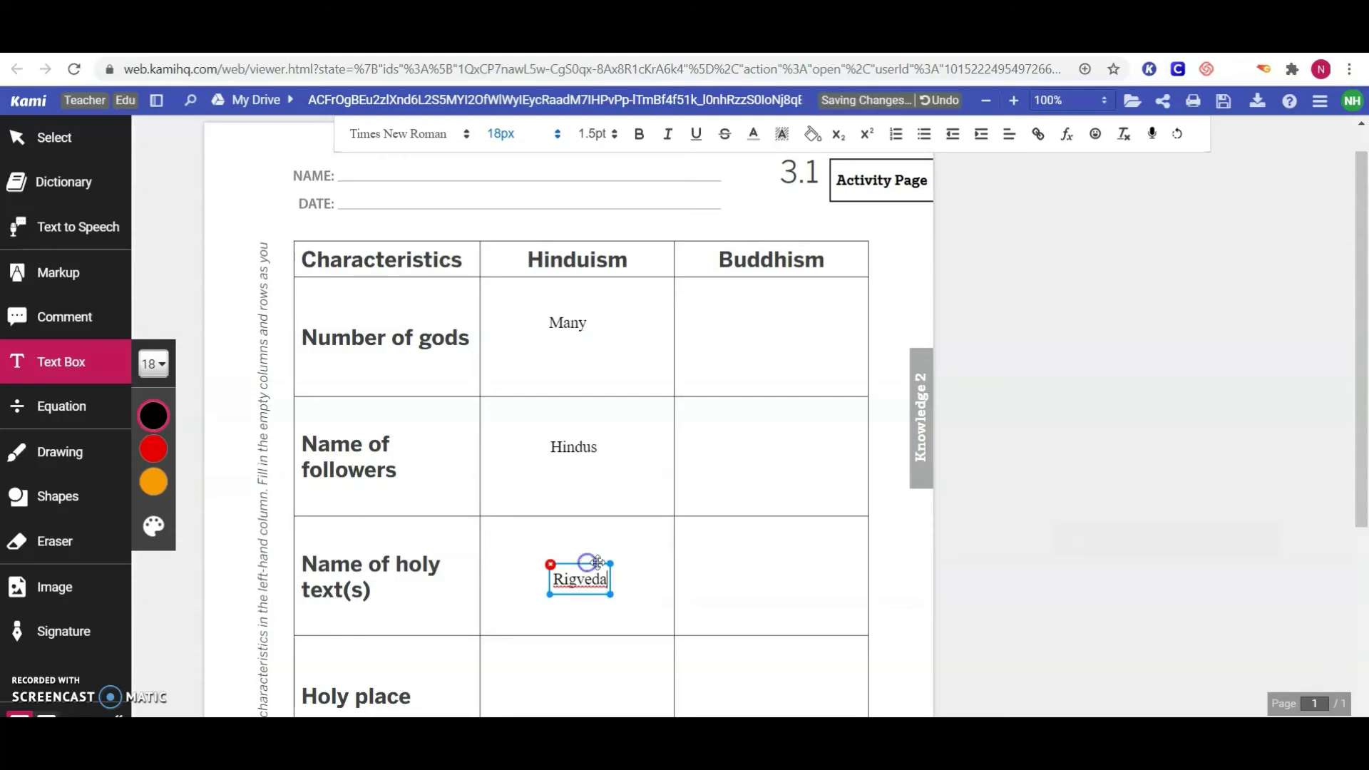
pyautogui.moveTo(1360, 305); pyautogui.dragTo(1360, 513)
pyautogui.click(599, 199)
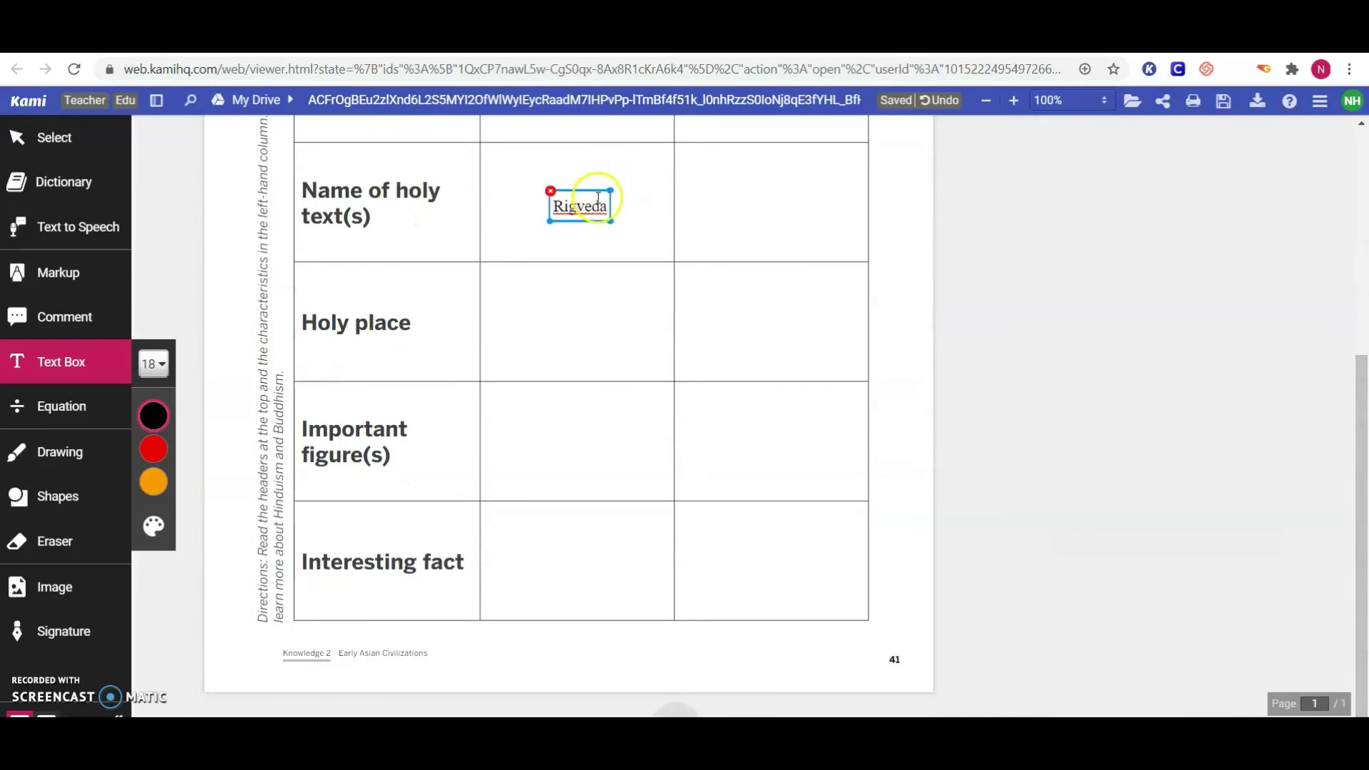
pyautogui.moveTo(593, 189); pyautogui.dragTo(578, 183)
pyautogui.click(659, 313)
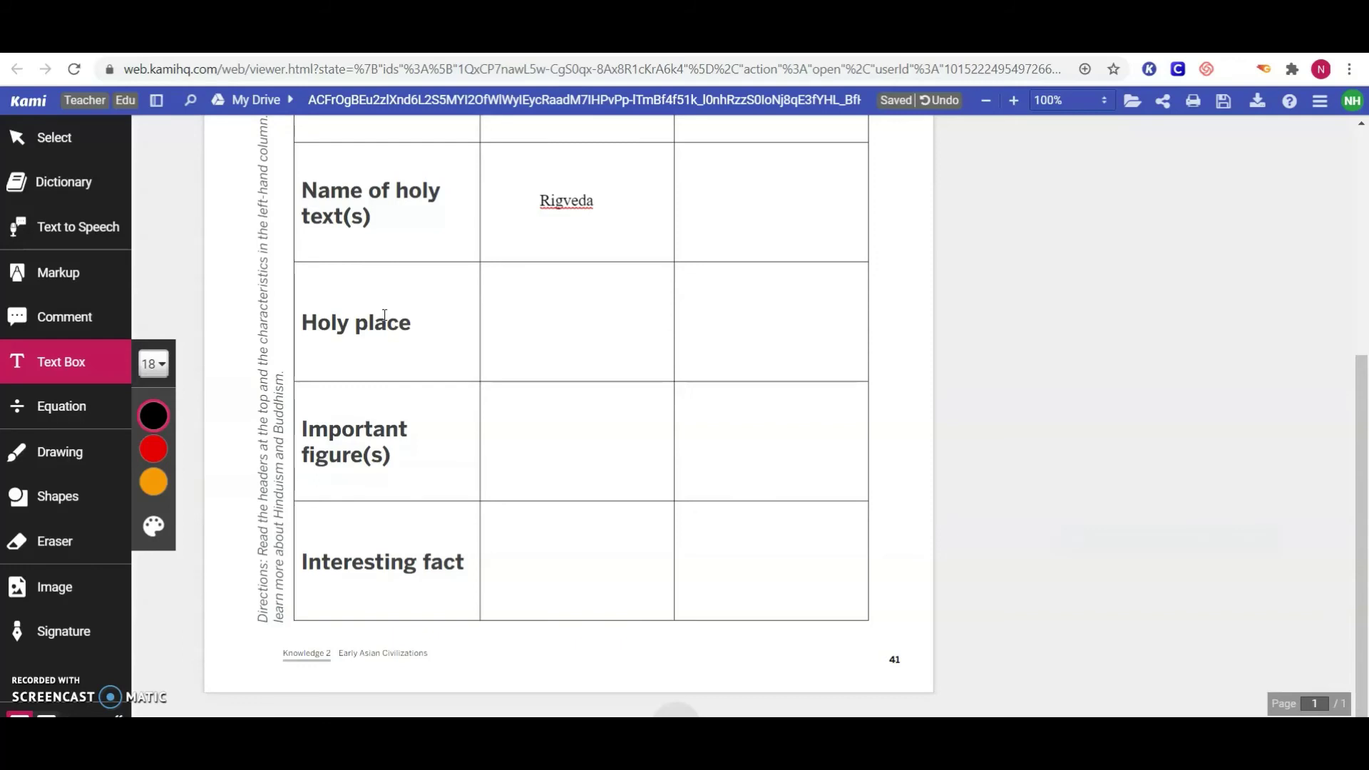
# Add a text box reading "The Ganges River" in the Hinduism cell of the Holy place row and move it fully inside the cell
pyautogui.click(107, 375)
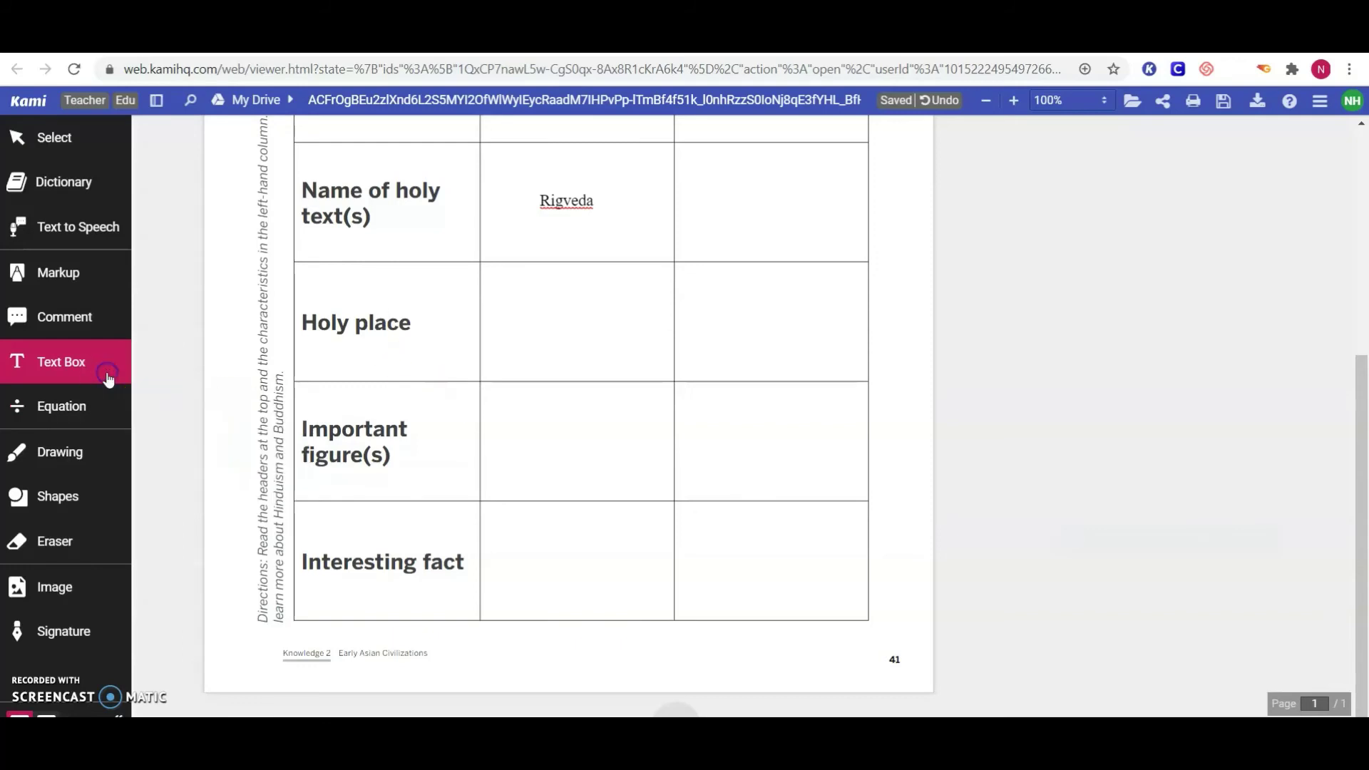
pyautogui.click(563, 329)
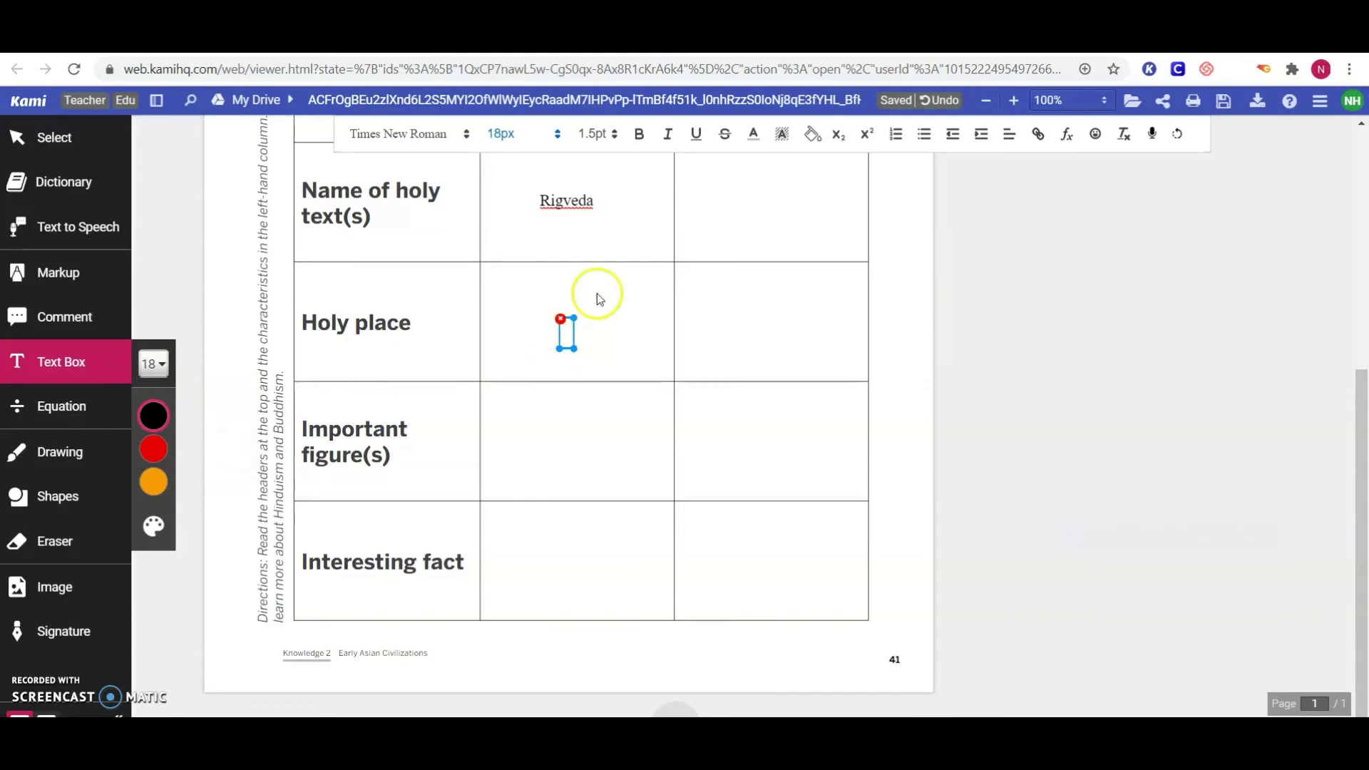
pyautogui.write('The gange')
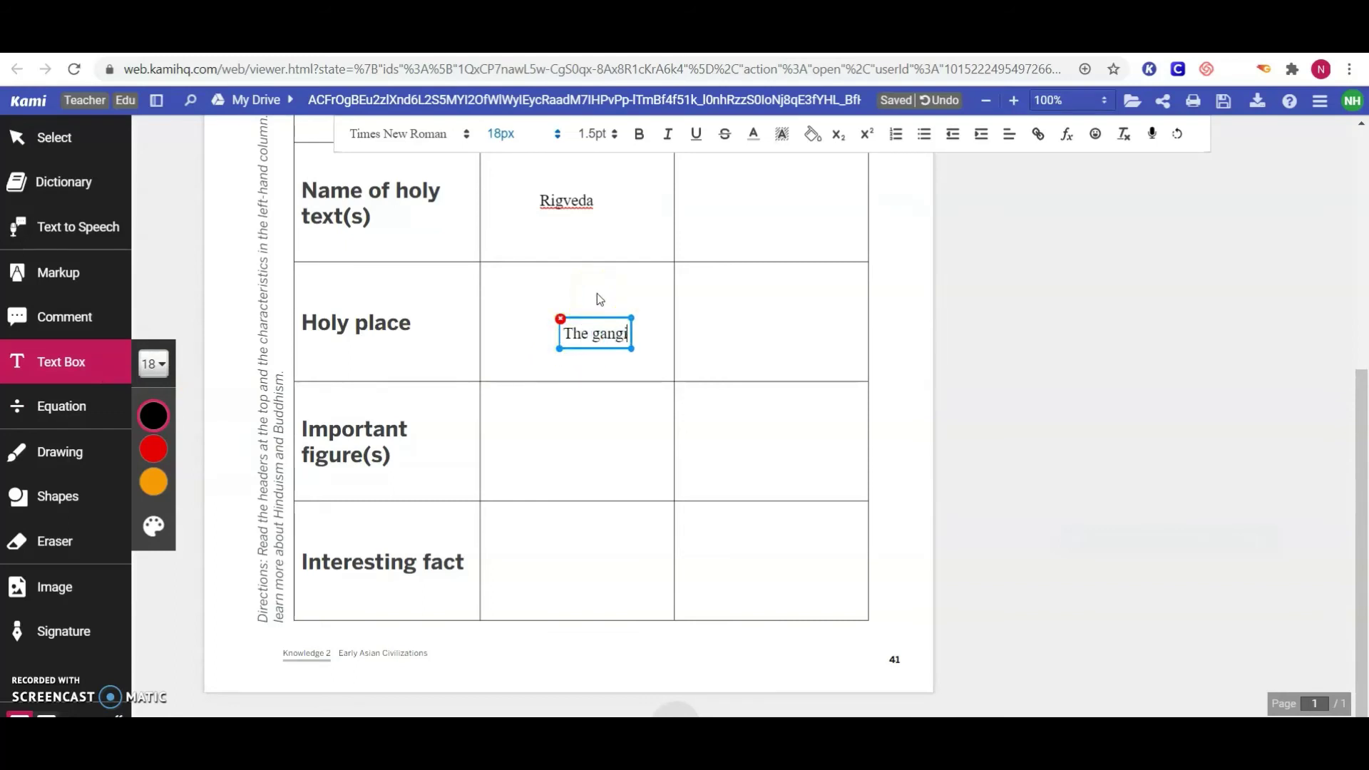
pyautogui.press('BackSpace')
pyautogui.press('BackSpace')
pyautogui.press('BackSpace')
pyautogui.press('BackSpace')
pyautogui.press('BackSpace')
pyautogui.write('Ganges Re')
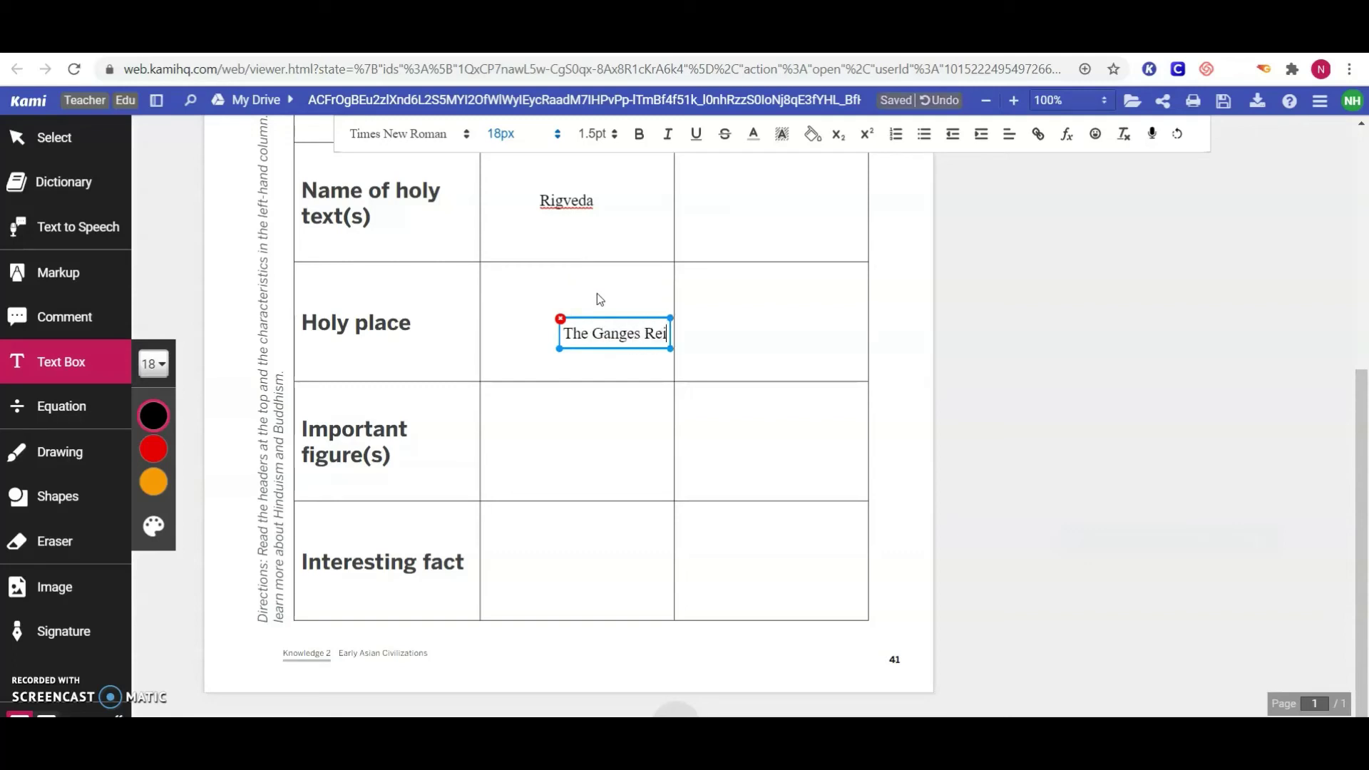
pyautogui.press('BackSpace')
pyautogui.write('iver')
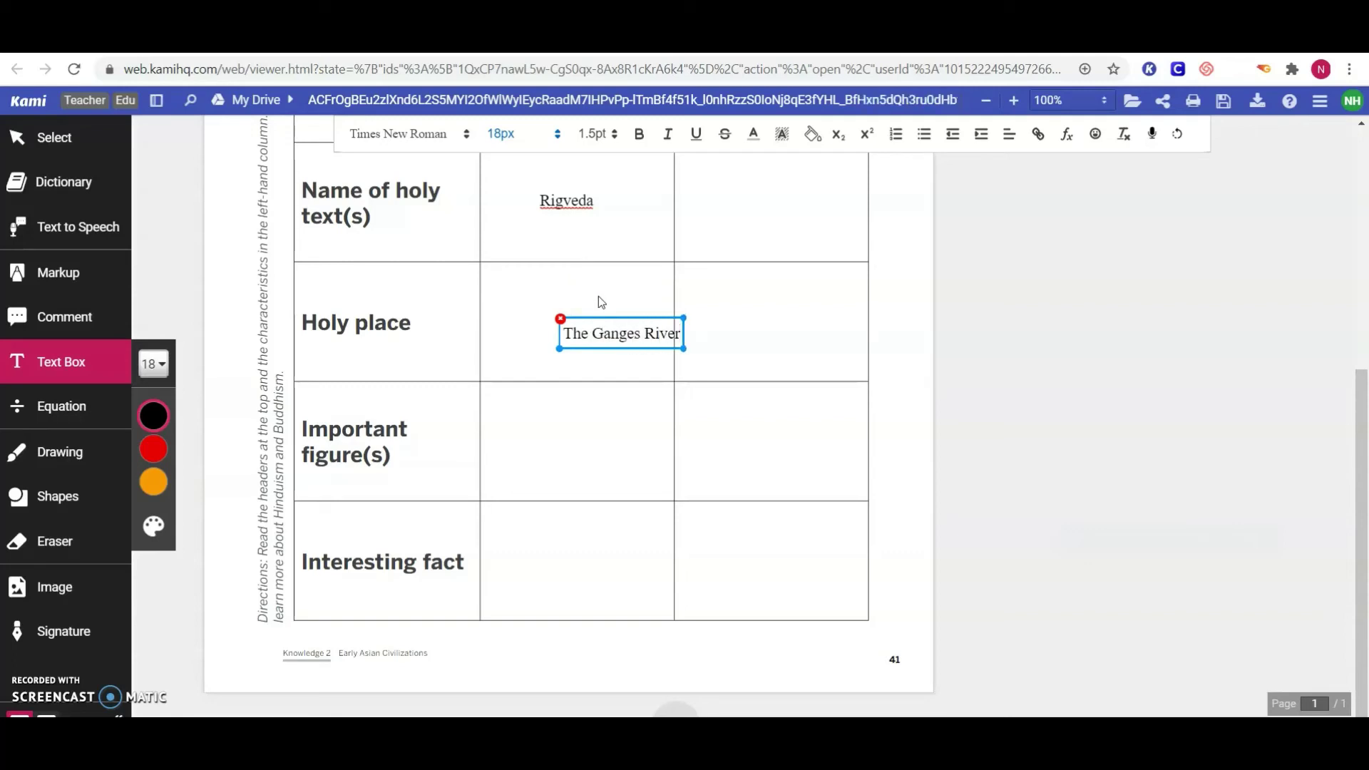
pyautogui.click(607, 319)
pyautogui.moveTo(607, 319); pyautogui.dragTo(565, 307)
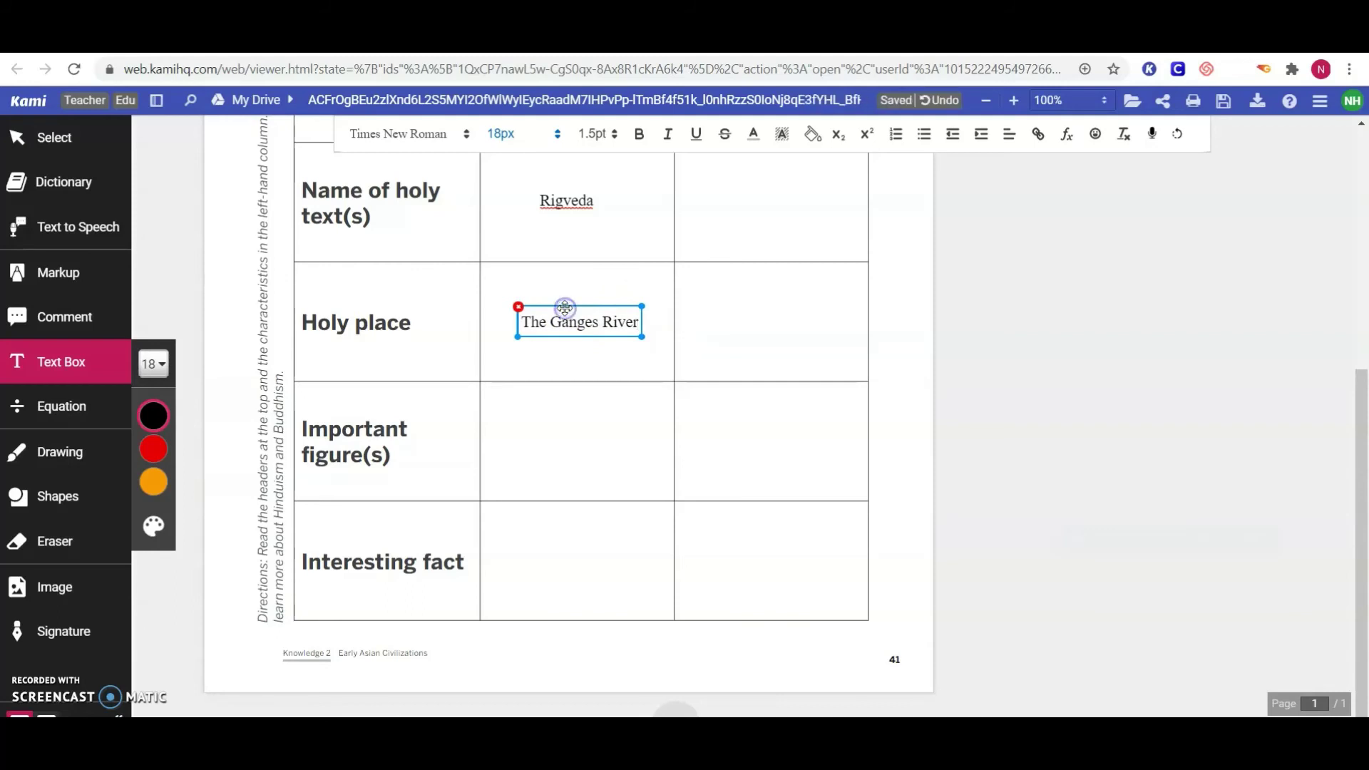
pyautogui.click(583, 475)
# Add a text box reading "Shiva, Brahma, Vishnu, Ganesh" in the Hinduism cell of the Important figure(s) row
pyautogui.click(584, 447)
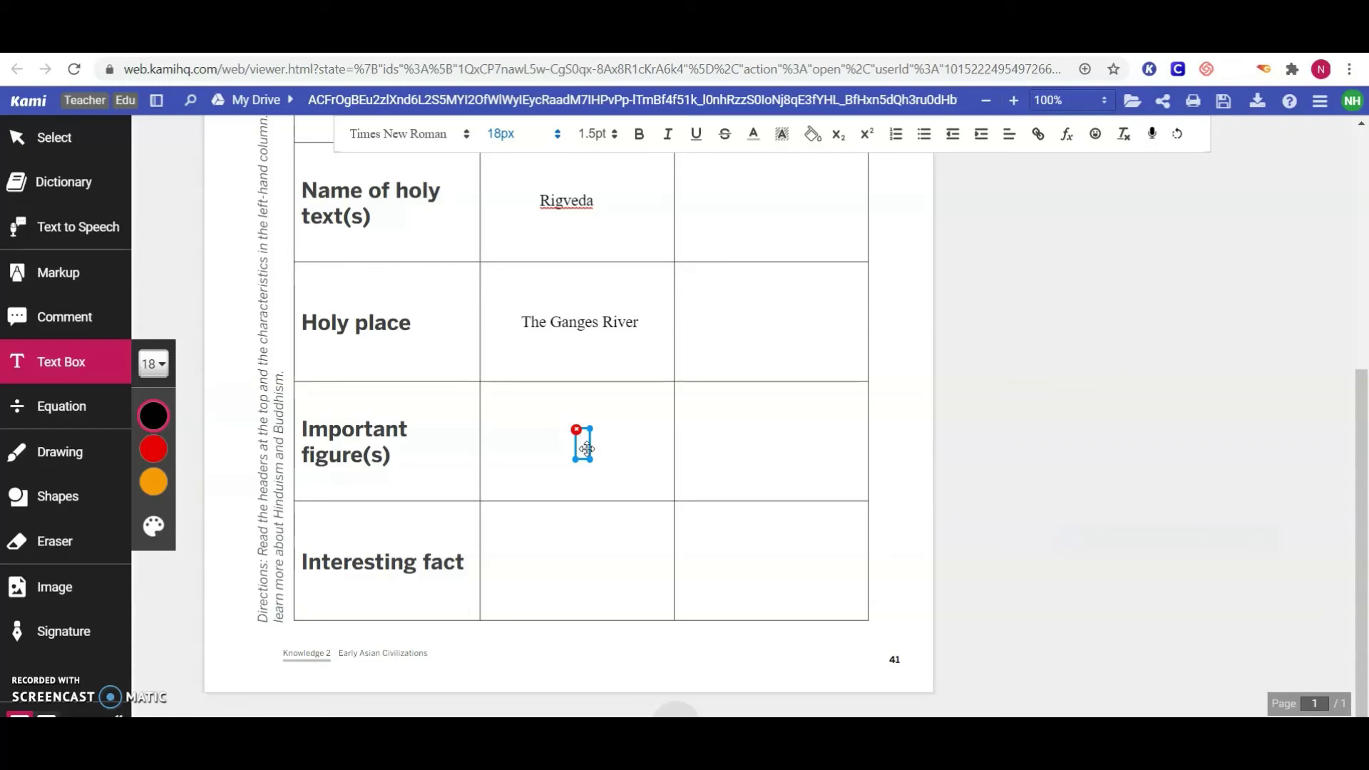
pyautogui.write('Shiva')
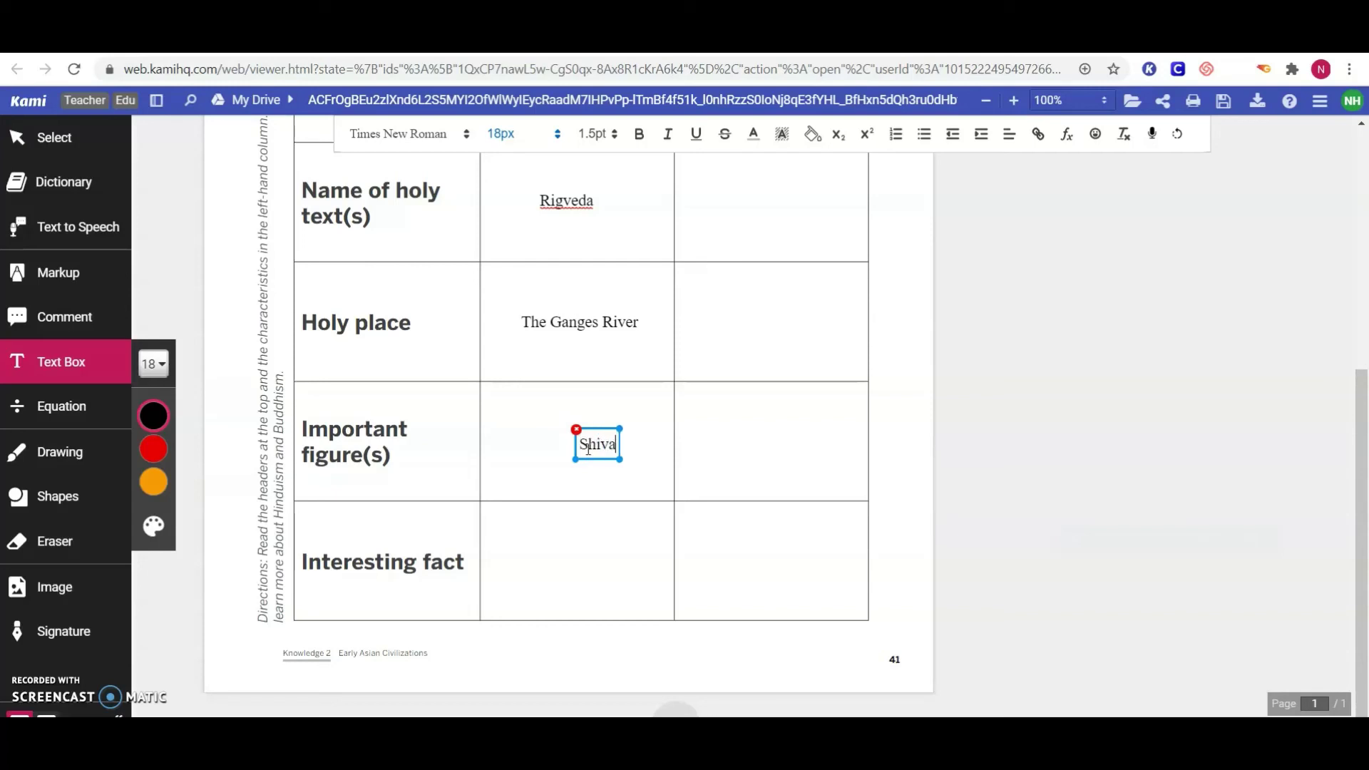
pyautogui.write(', Brahma')
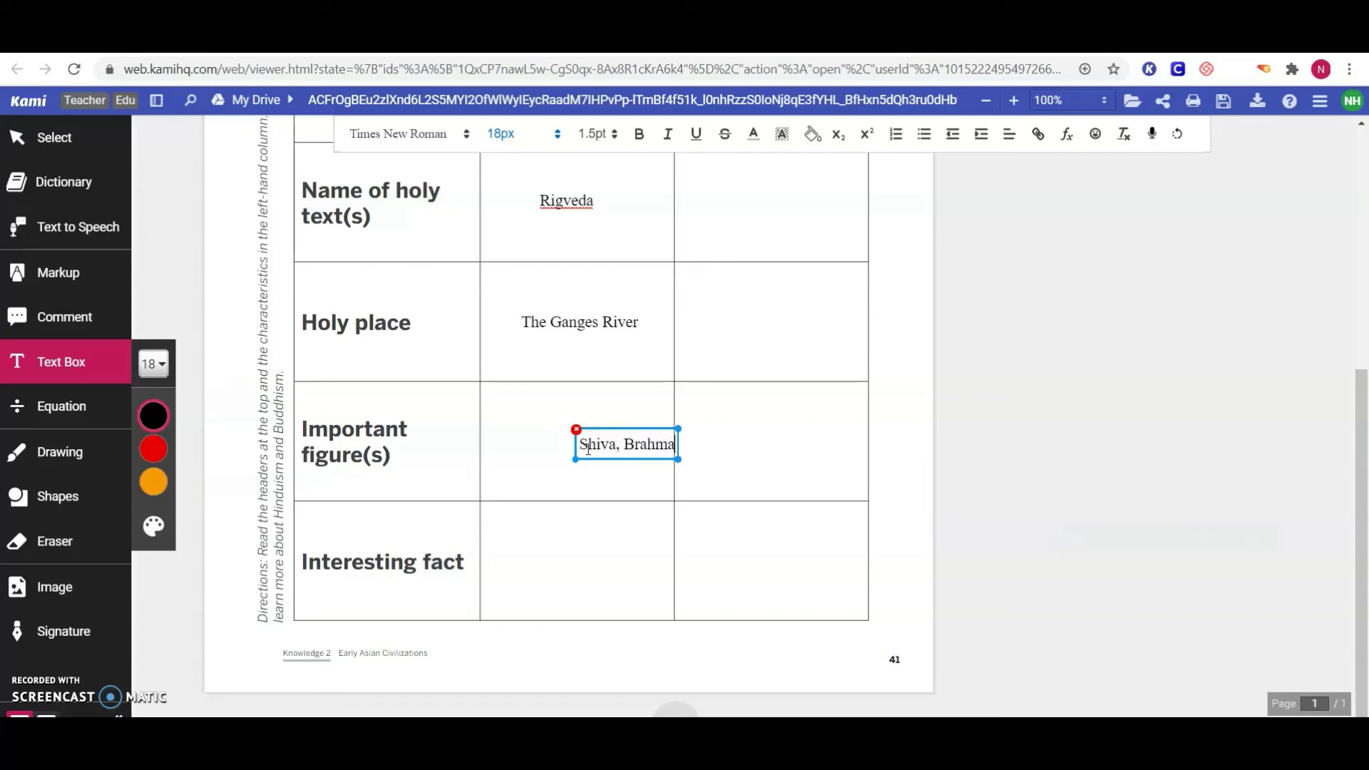
pyautogui.write(', C')
pyautogui.press('BackSpace')
pyautogui.write('Vishnu')
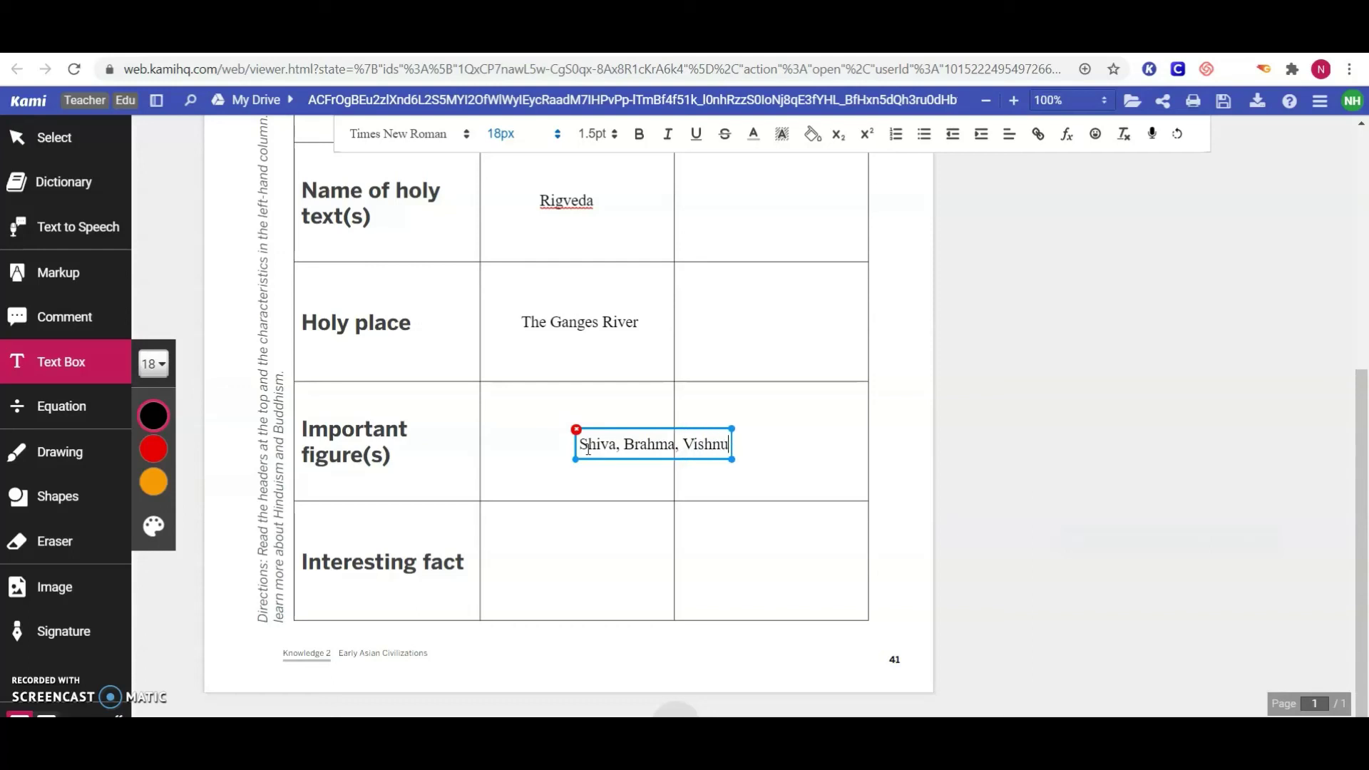
pyautogui.click(611, 431)
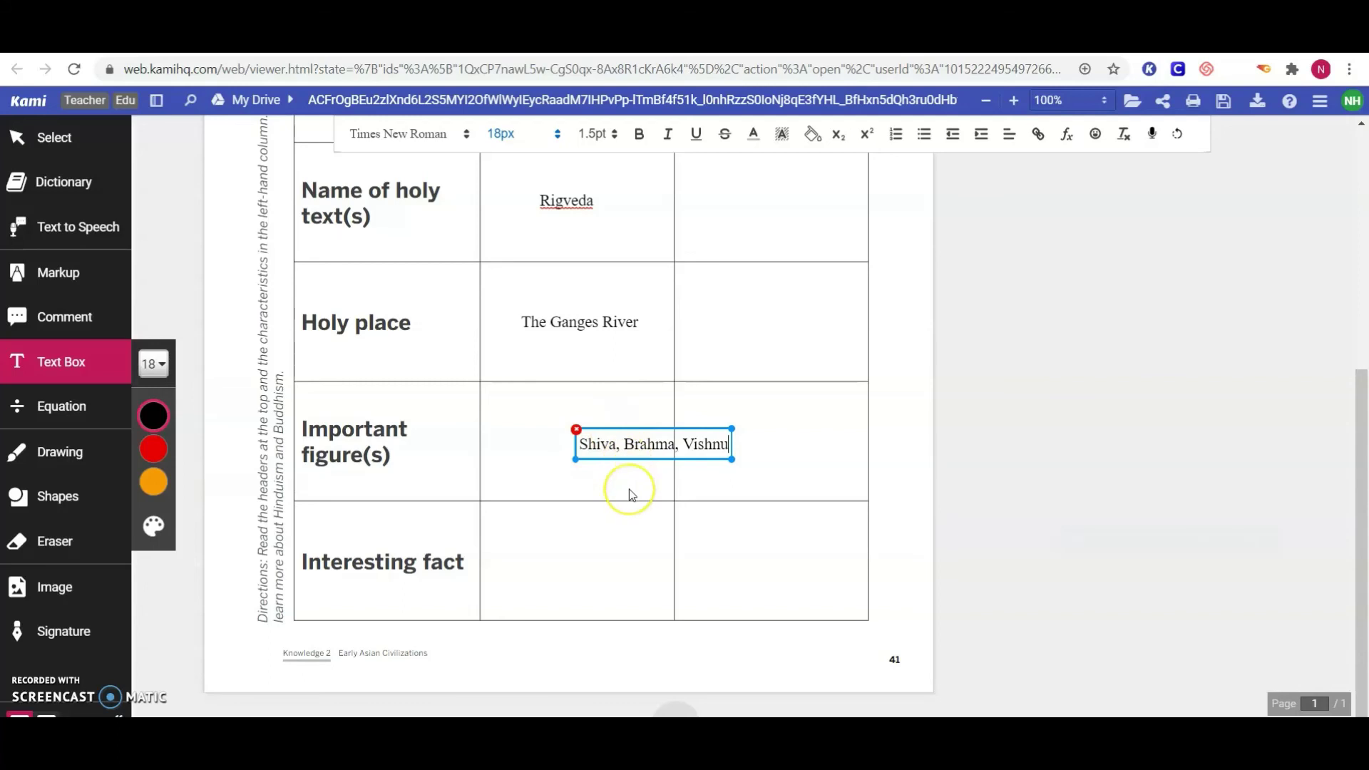
pyautogui.write(', Ganesh')
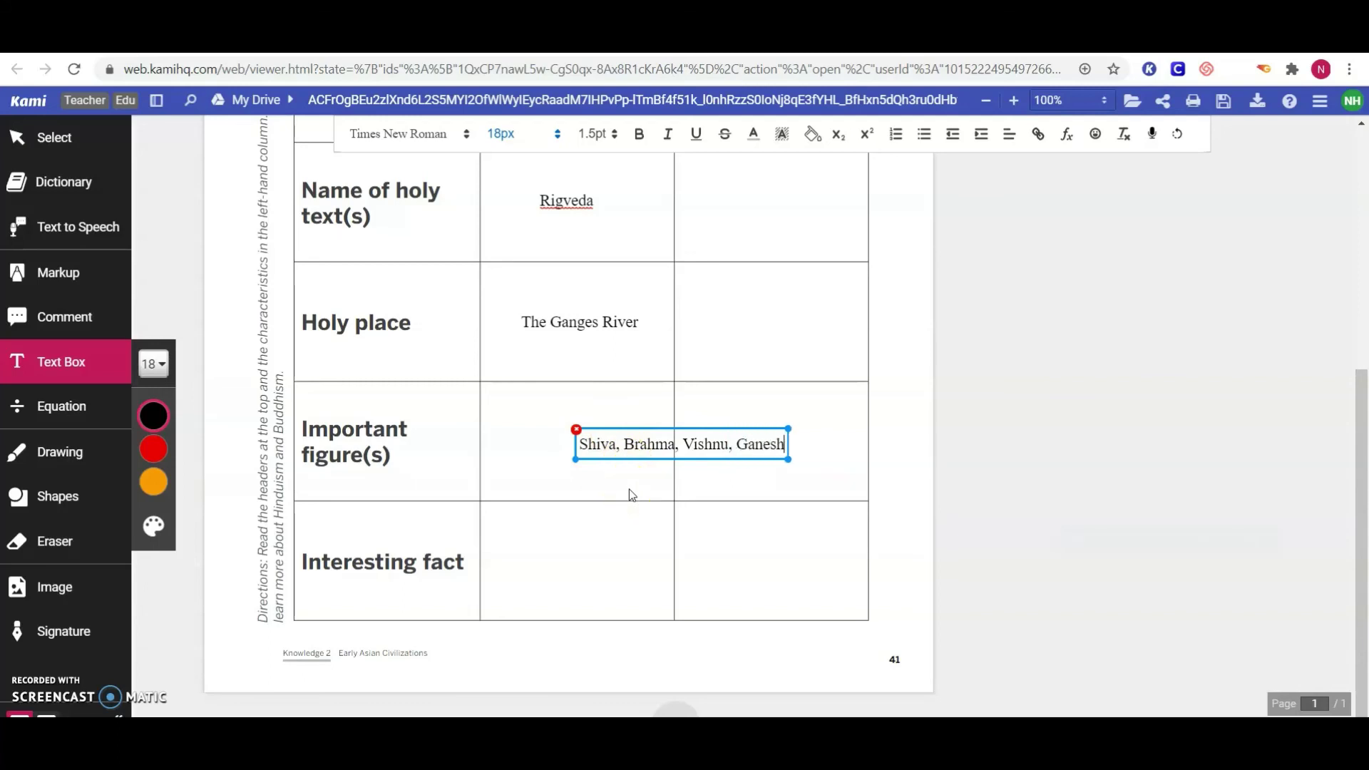
# Fit the important figures text inside its Hinduism cell by breaking the line before "Ganesh" and repositioning the box
pyautogui.moveTo(633, 400); pyautogui.dragTo(537, 410)
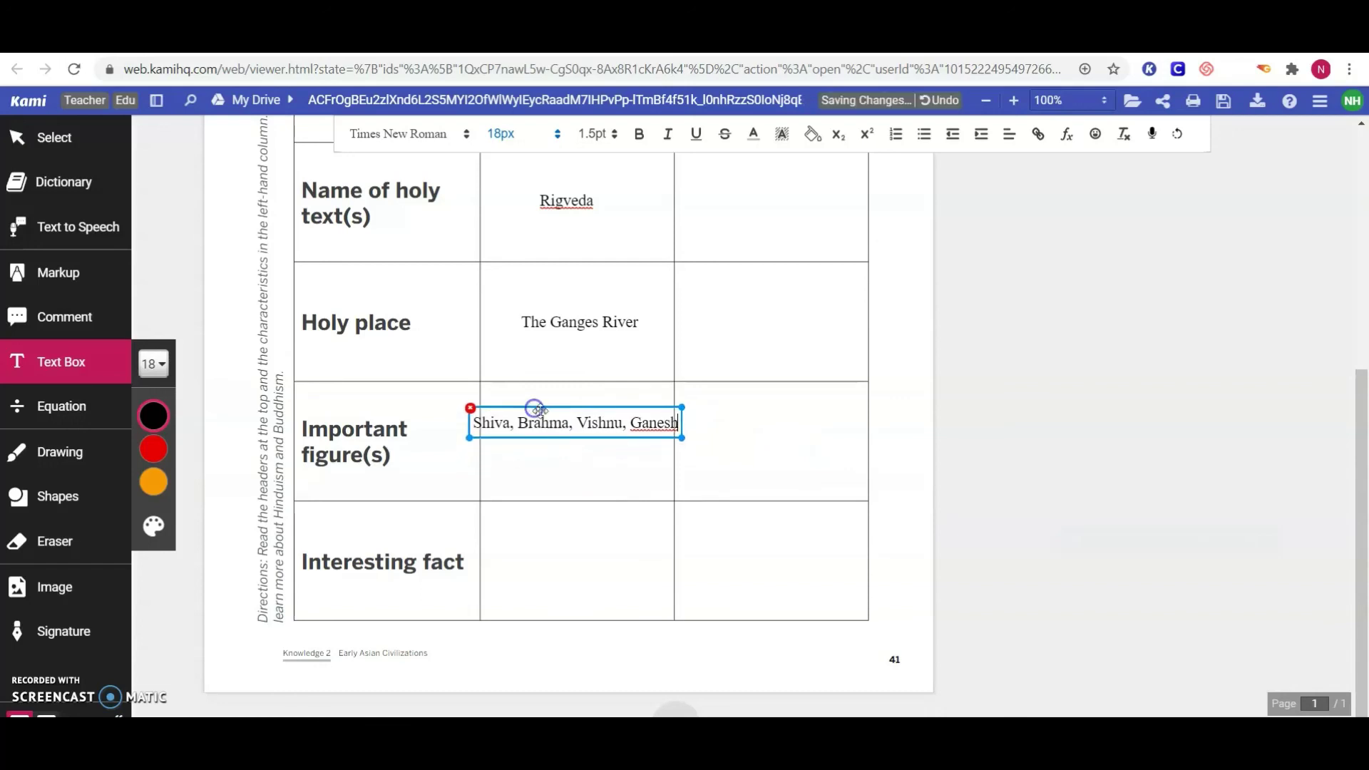
pyautogui.click(630, 423)
pyautogui.press('Return')
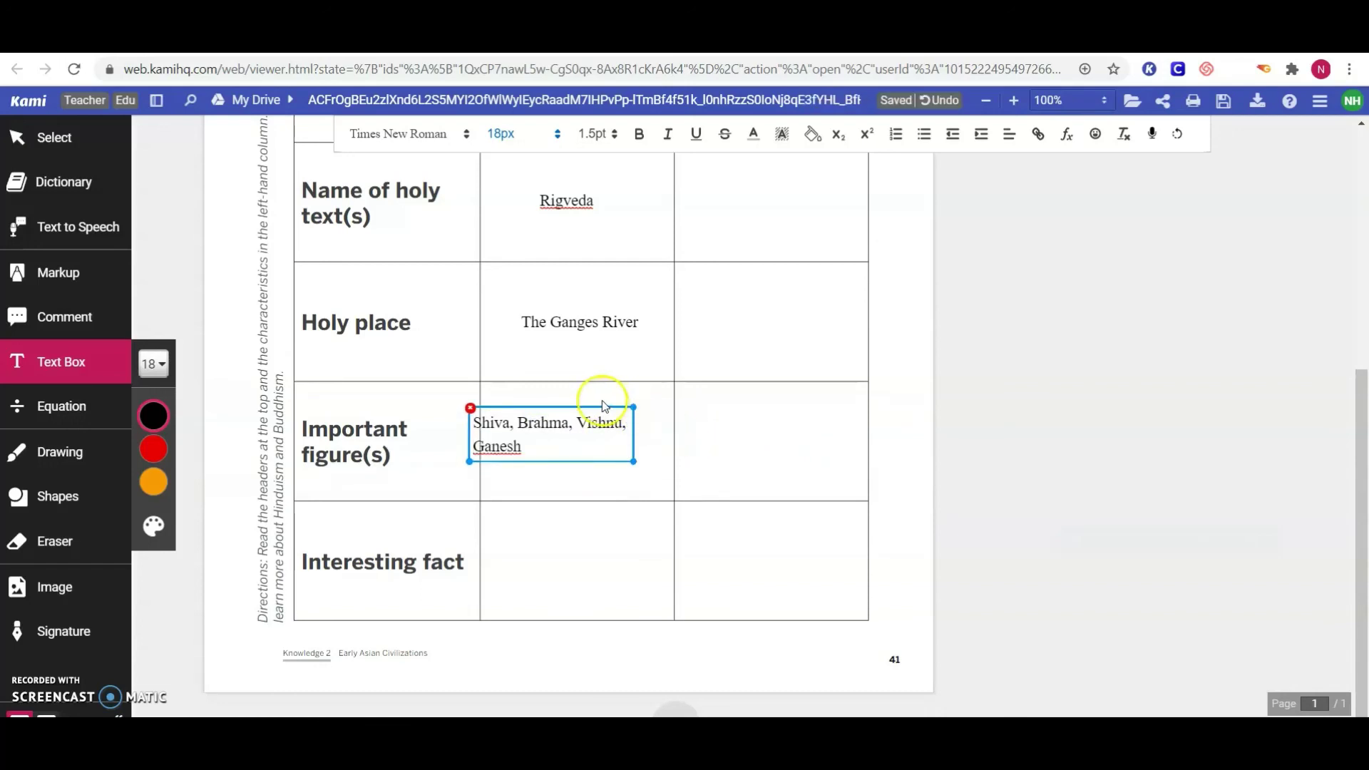
pyautogui.moveTo(600, 406)
pyautogui.mouseDown()
pyautogui.moveTo(626, 403)
pyautogui.moveTo(617, 410)
pyautogui.mouseUp()
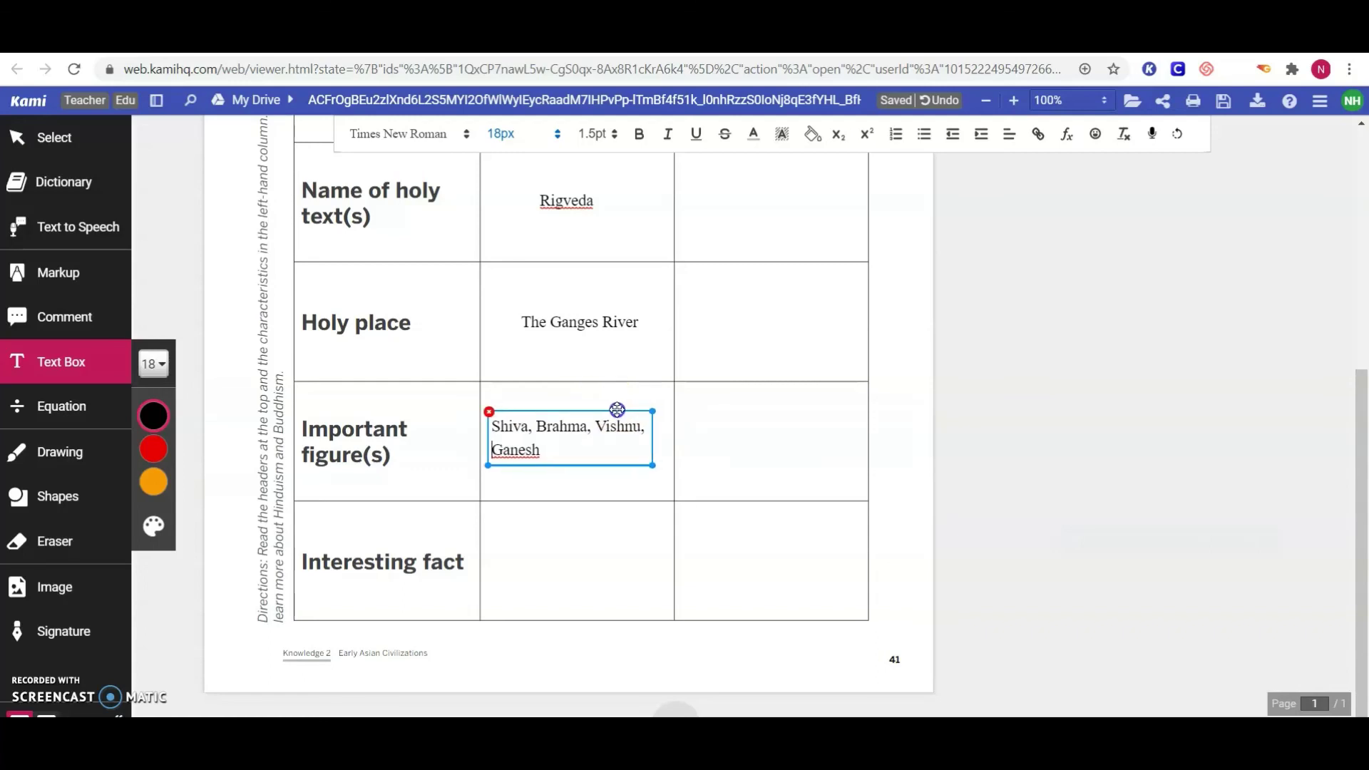
pyautogui.click(589, 543)
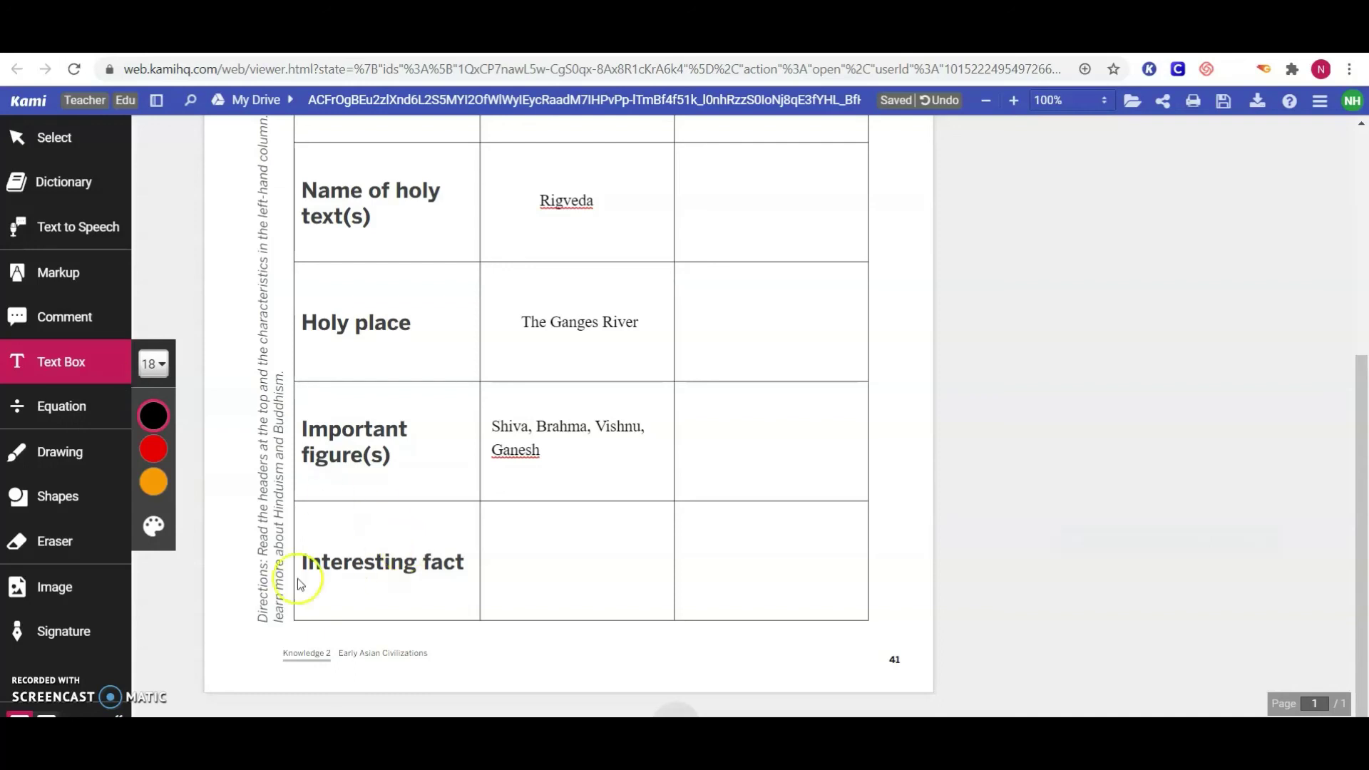
# Place an empty text box in the Hinduism cell of the Interesting fact row and save the worksheet
pyautogui.click(577, 560)
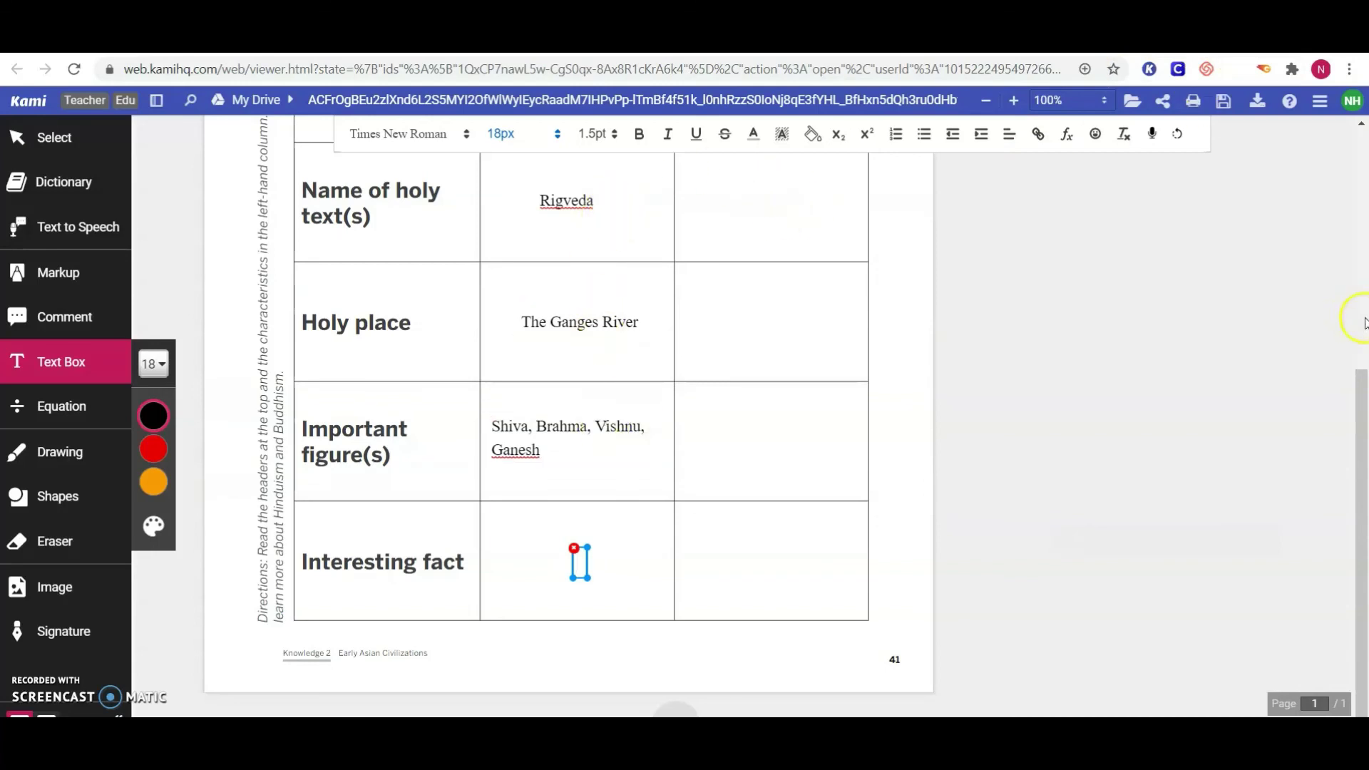
pyautogui.moveTo(1360, 428); pyautogui.dragTo(1357, 196)
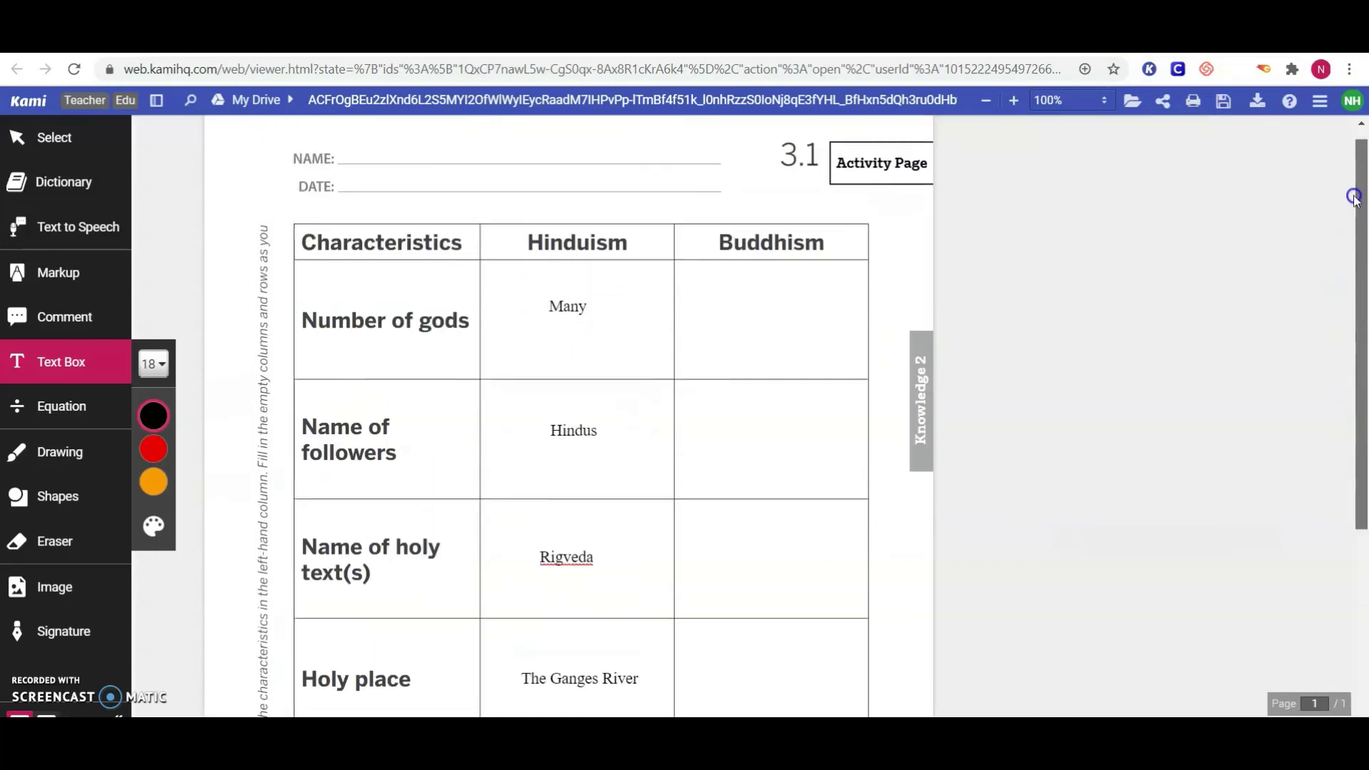
pyautogui.click(1222, 101)
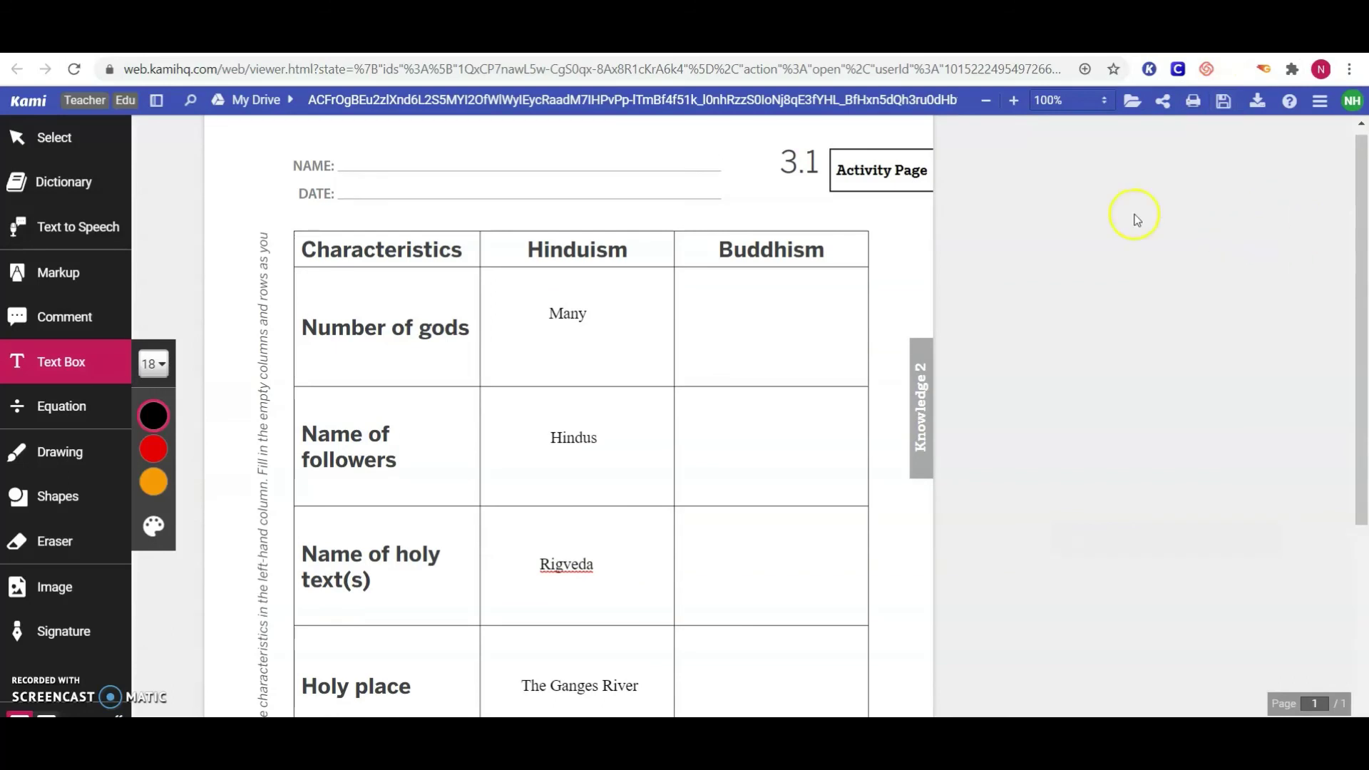